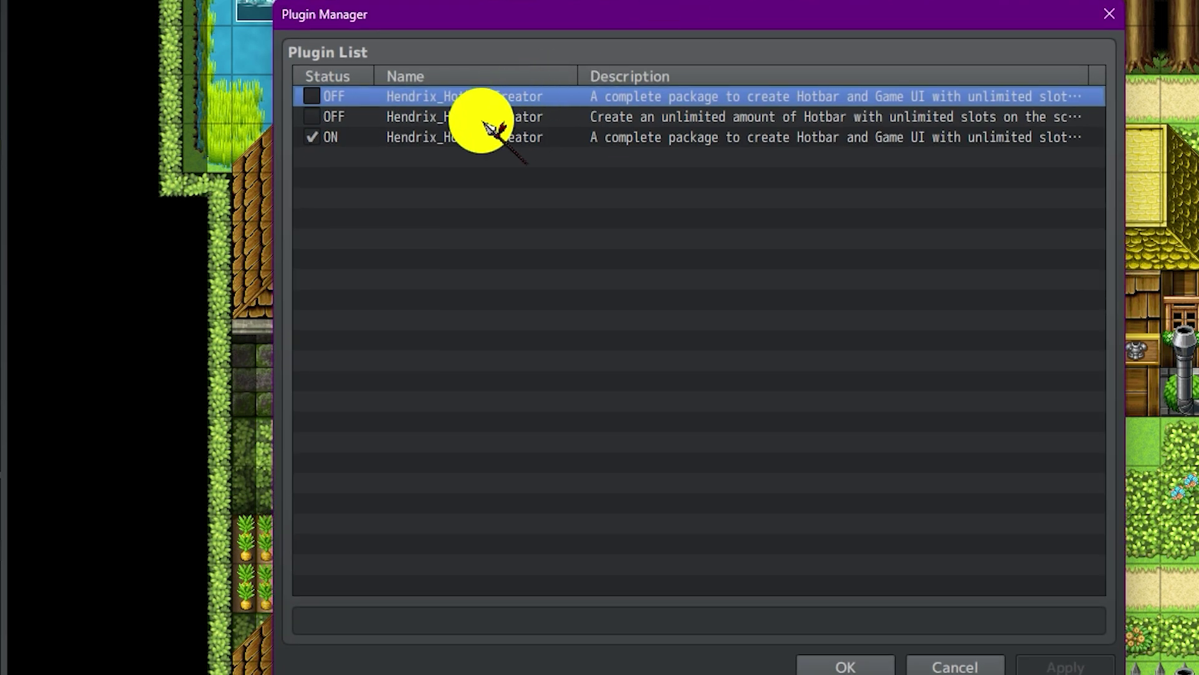
Step: Open the settings of the enabled Hendrix_Hotbar_Creator plugin and start a new entry in its Hotbar Setups list
{"action": "double_click", "coordinate": [468, 136]}
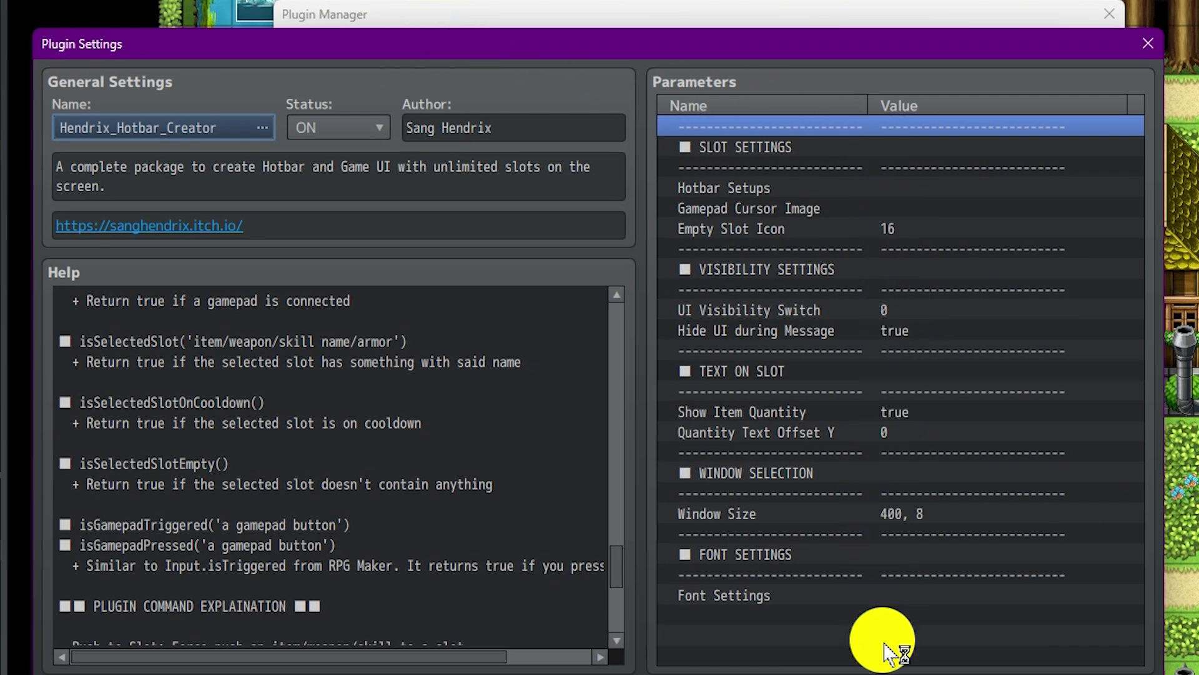
{"action": "left_click", "coordinate": [891, 191]}
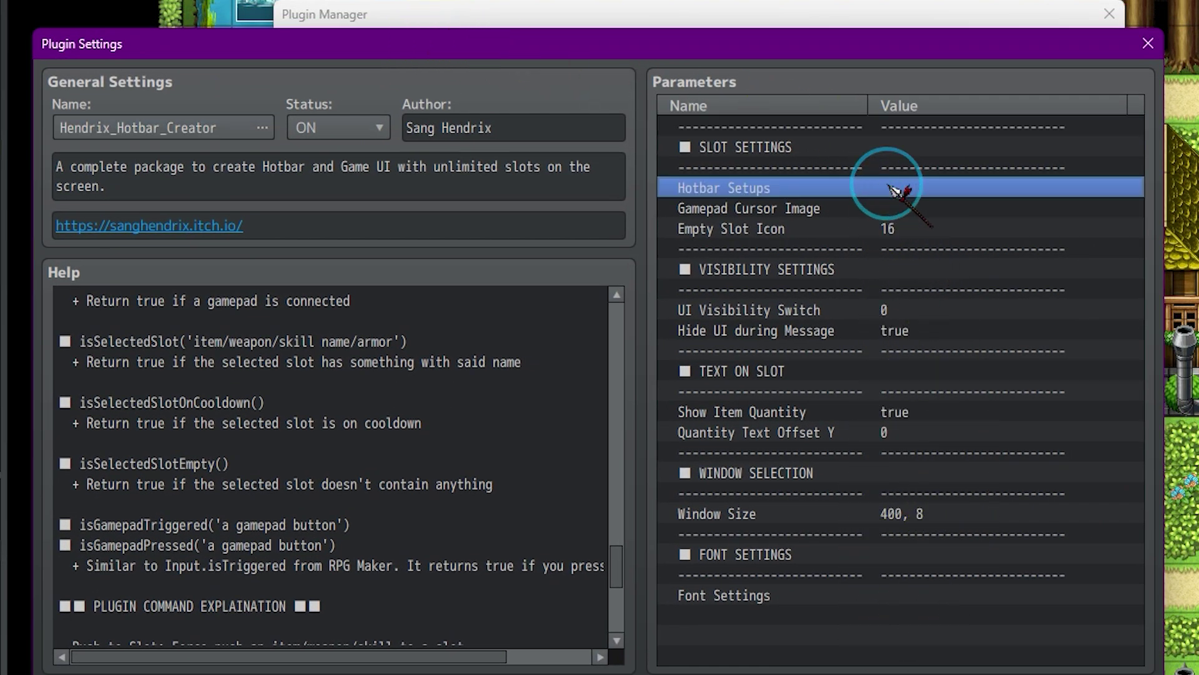
{"action": "double_click", "coordinate": [924, 193]}
{"action": "left_click_drag", "start_coordinate": [624, 165], "coordinate": [690, 145]}
{"action": "double_click", "coordinate": [360, 256]}
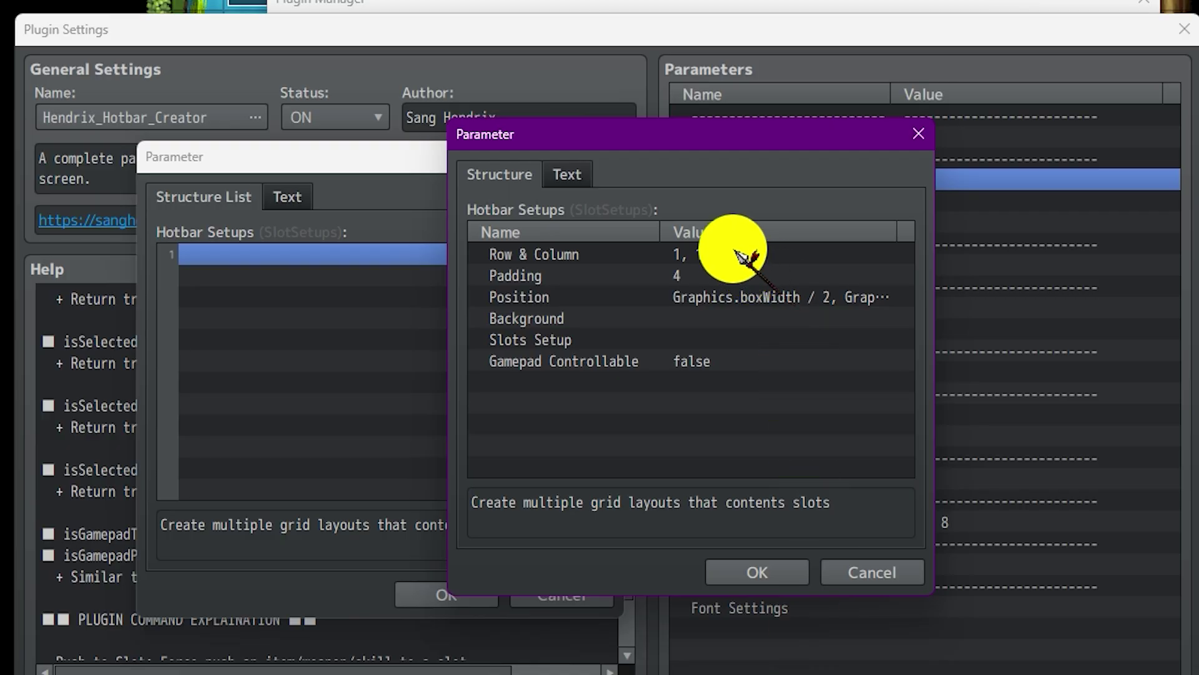
Step: Set the new hotbar's Row & Column to 1, 6
{"action": "double_click", "coordinate": [737, 240]}
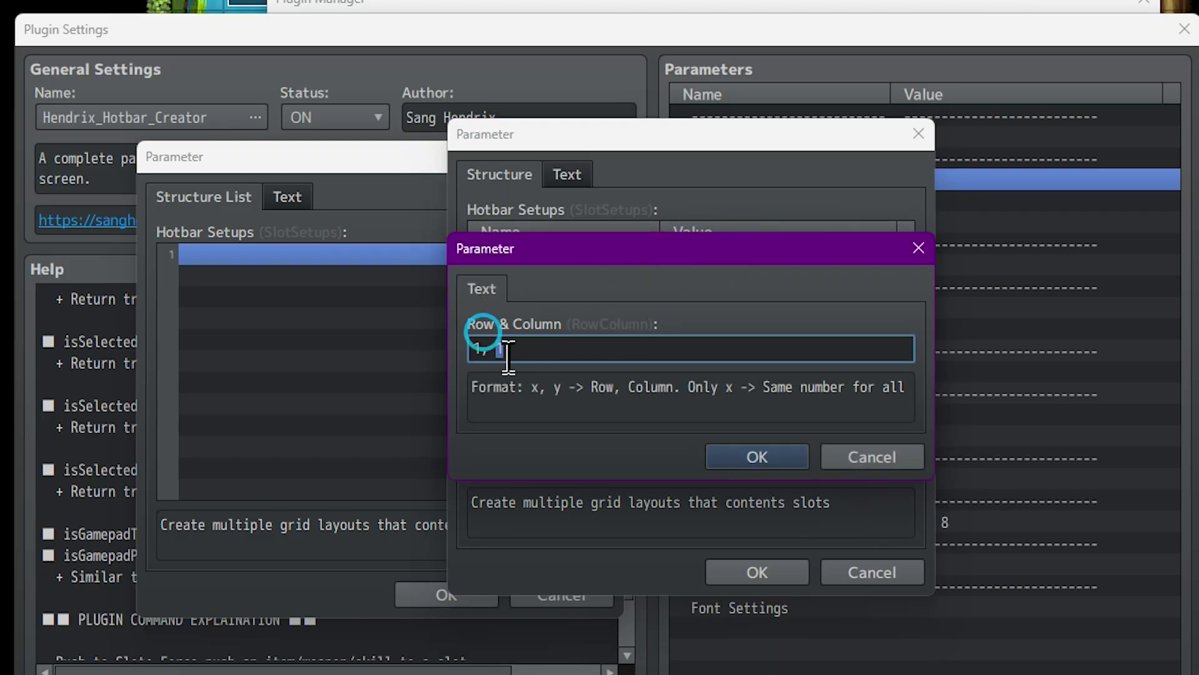
{"action": "type", "text": "1, 6"}
{"action": "left_click", "coordinate": [758, 456]}
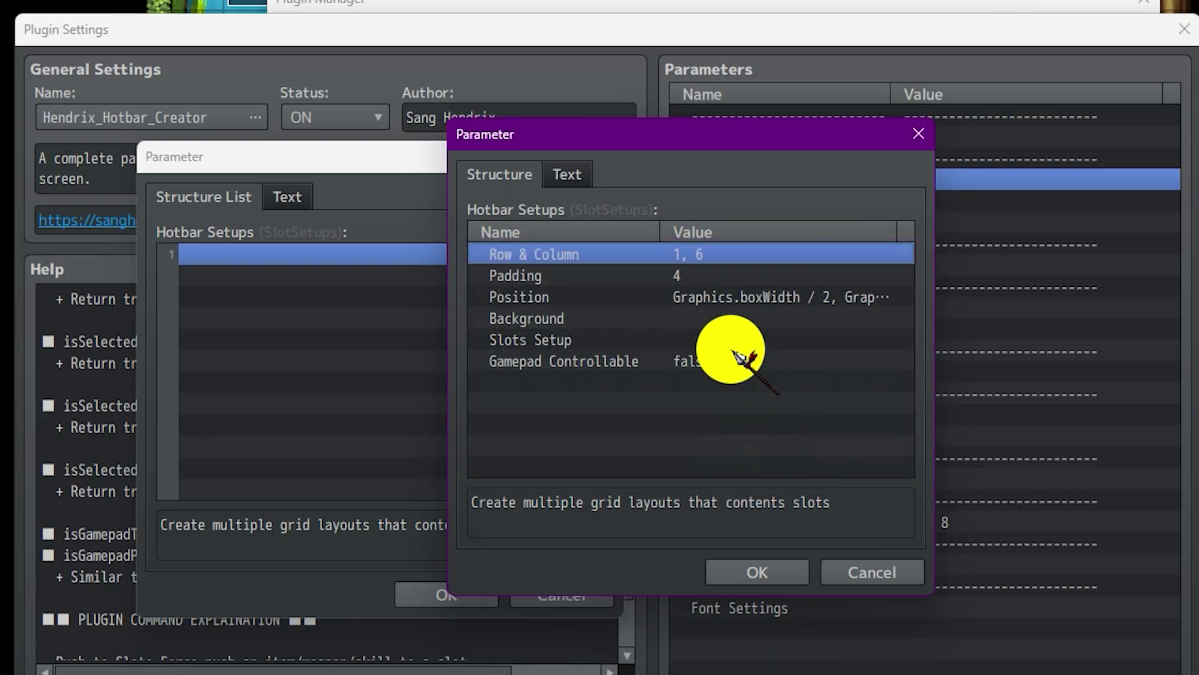
Step: Add a first entry to the hotbar's Slots Setup and name it Slot 1
{"action": "left_click", "coordinate": [673, 339]}
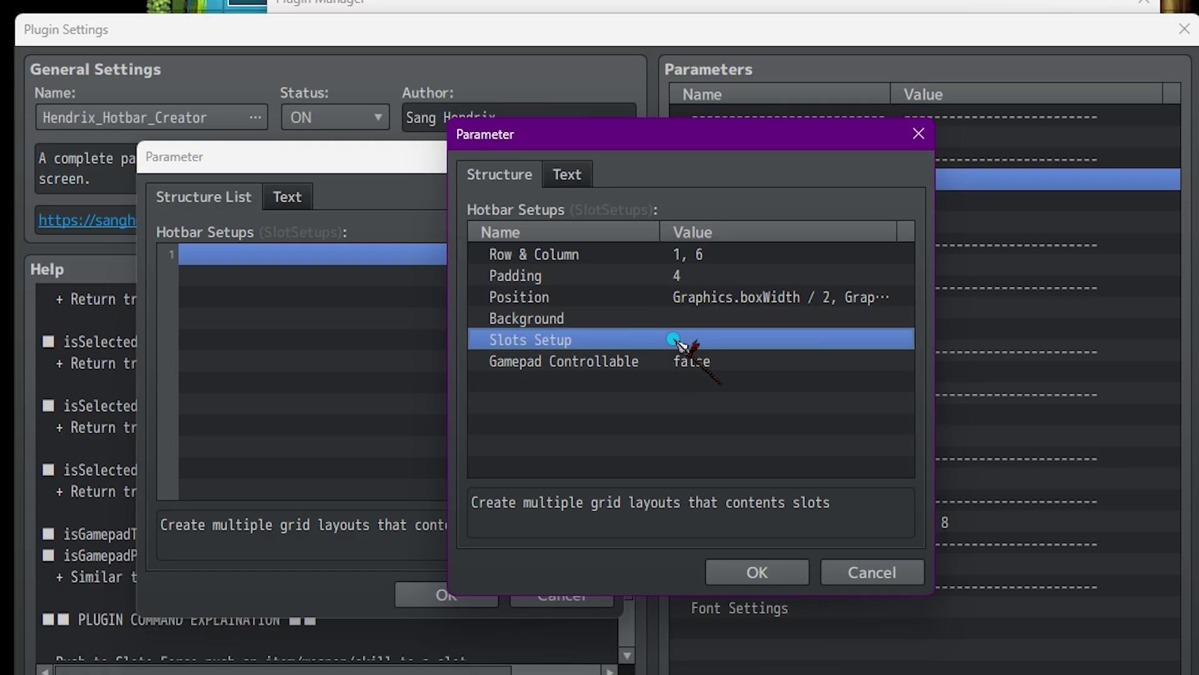
{"action": "double_click", "coordinate": [712, 343]}
{"action": "left_click_drag", "start_coordinate": [669, 134], "coordinate": [1039, 168]}
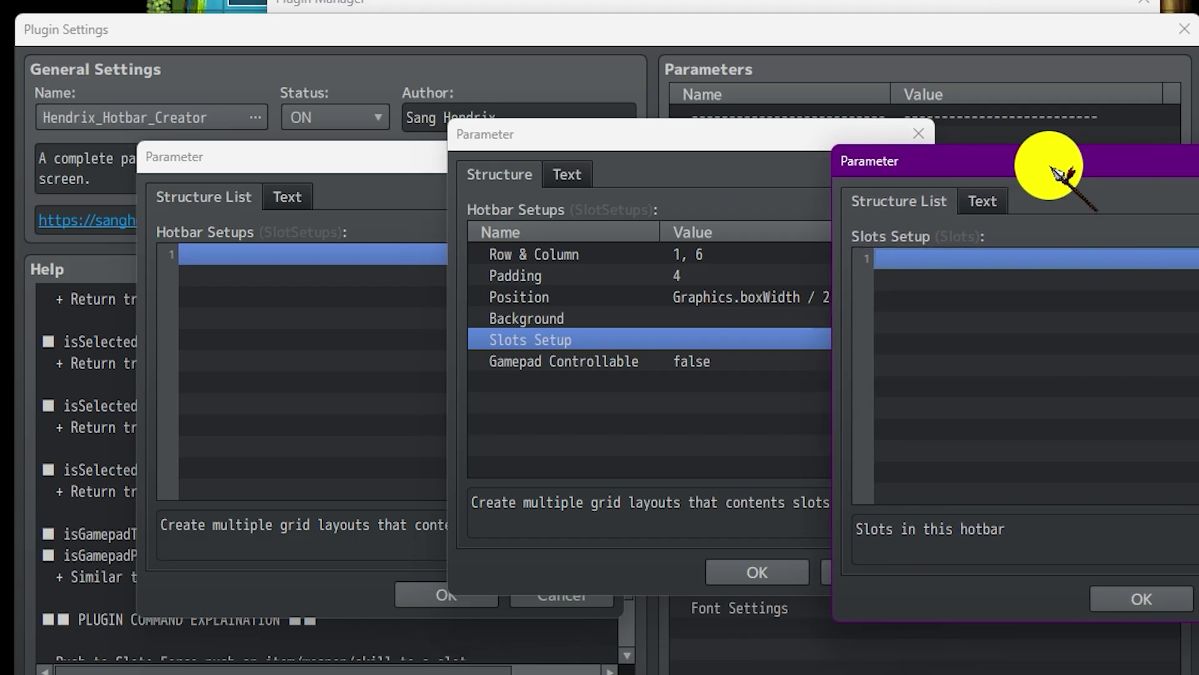
{"action": "double_click", "coordinate": [1054, 289]}
{"action": "left_click_drag", "start_coordinate": [931, 155], "coordinate": [975, 280]}
{"action": "double_click", "coordinate": [1090, 390]}
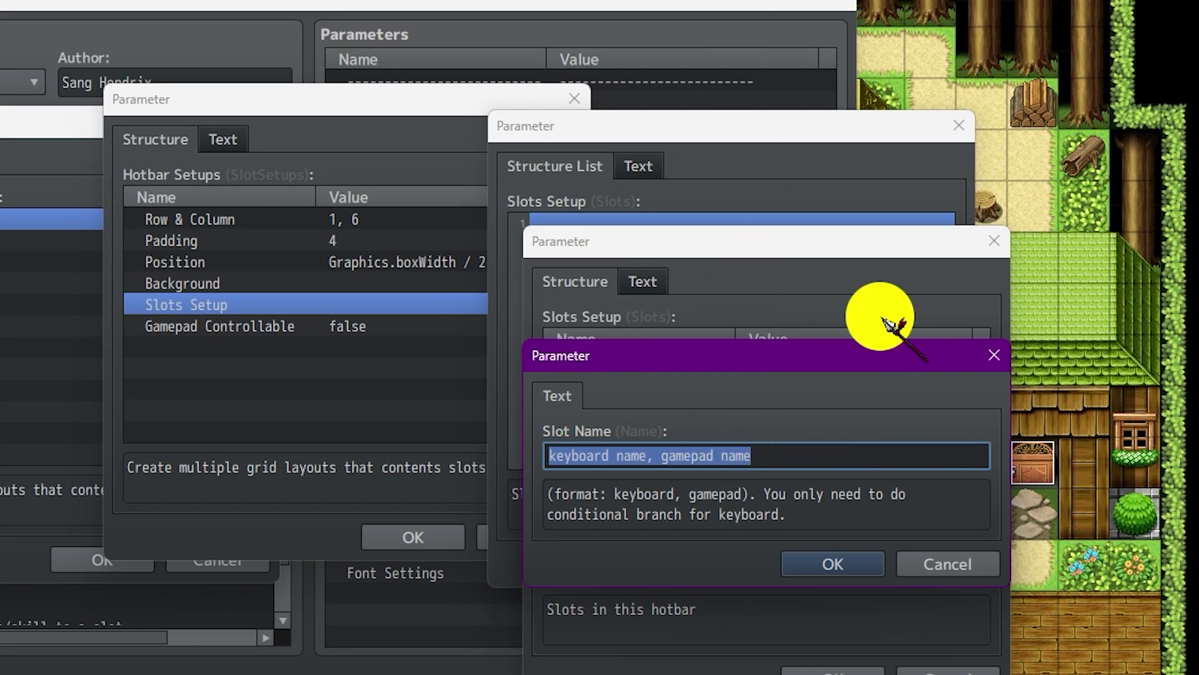
{"action": "left_click", "coordinate": [837, 561]}
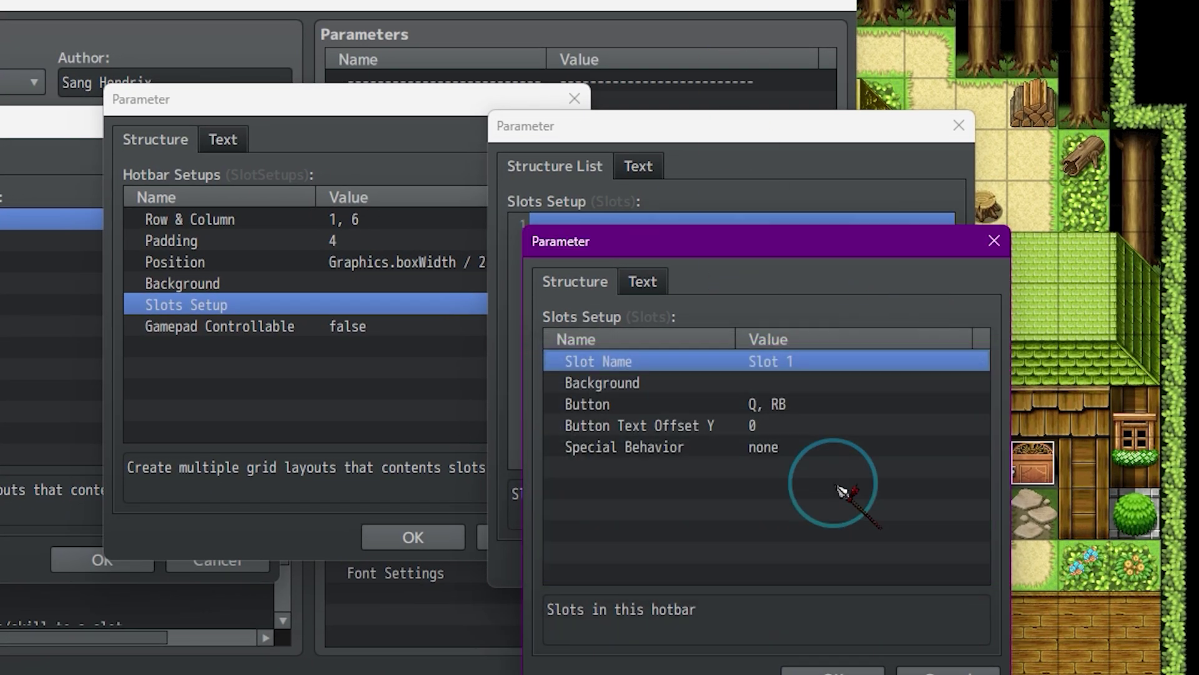
Step: Map Slot 1 to button 1 and save the slot entry
{"action": "double_click", "coordinate": [784, 402]}
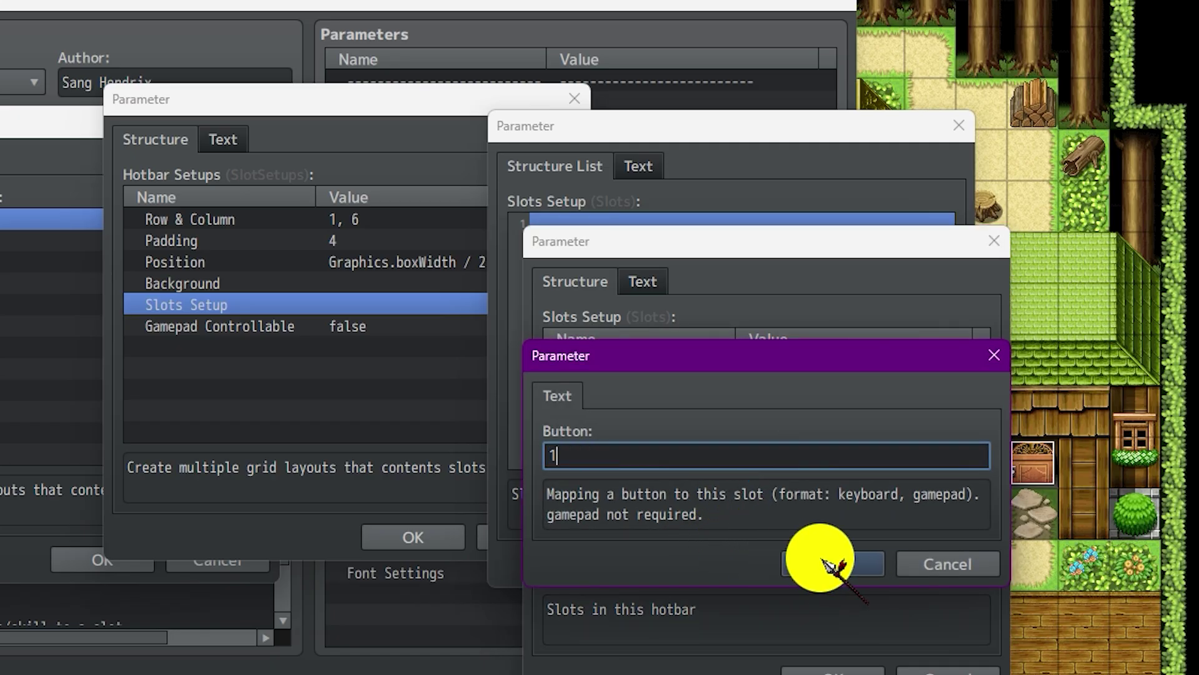
{"action": "left_click", "coordinate": [822, 565]}
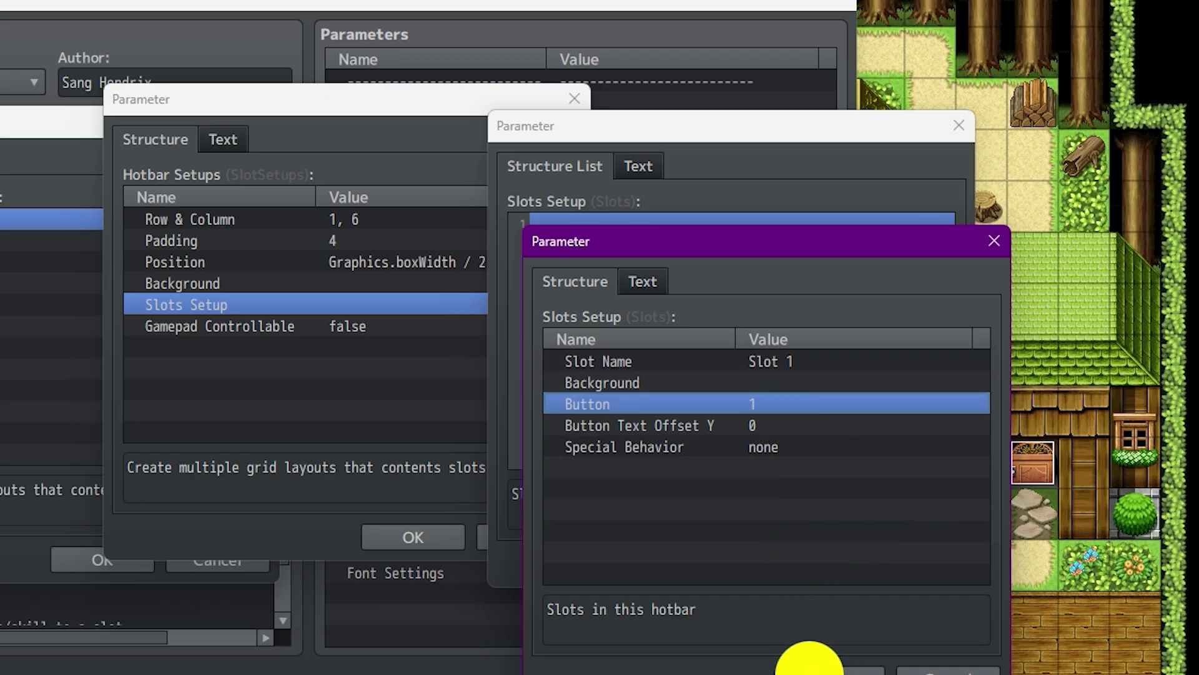
{"action": "left_click", "coordinate": [809, 665]}
Step: Duplicate the Slot 1 entry into the second row of Slots Setup and rename the copy Slot 2
{"action": "left_click", "coordinate": [683, 224]}
{"action": "left_click", "coordinate": [713, 256]}
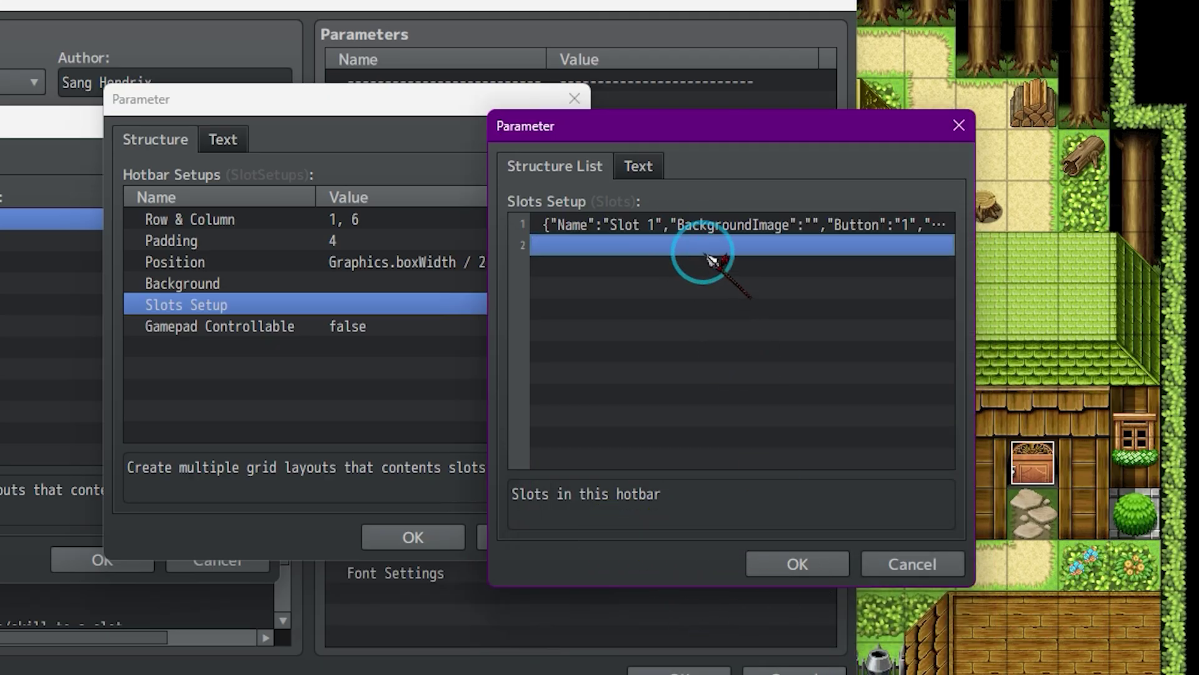
{"action": "key", "text": "ctrl+v"}
{"action": "double_click", "coordinate": [700, 245]}
{"action": "double_click", "coordinate": [717, 245]}
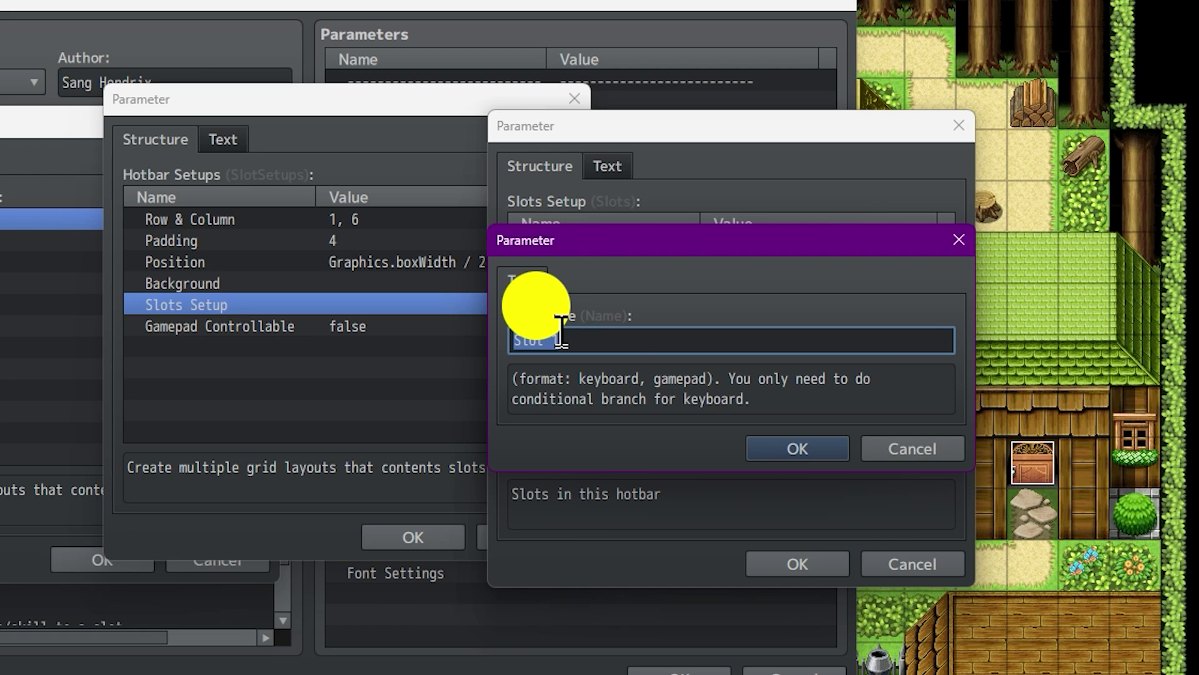
{"action": "type", "text": "2"}
{"action": "left_click", "coordinate": [778, 446]}
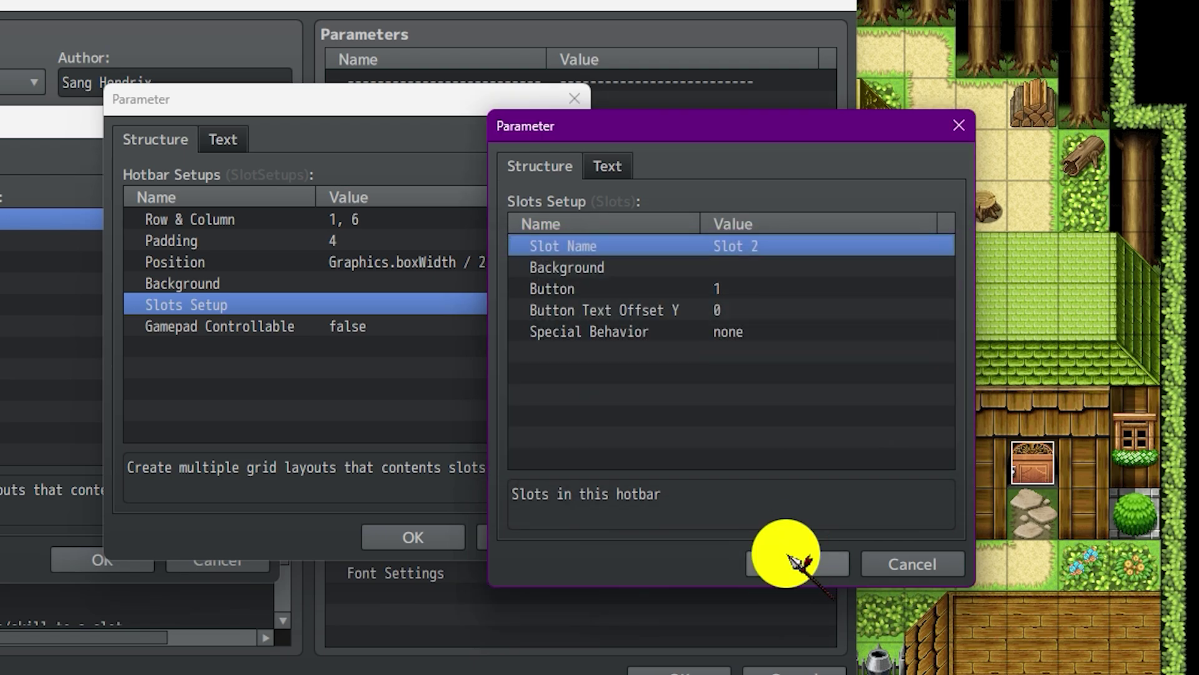
Step: Map Slot 2 to button 2 and save the slot entry
{"action": "double_click", "coordinate": [718, 286]}
{"action": "type", "text": "2"}
{"action": "left_click", "coordinate": [774, 449]}
{"action": "left_click", "coordinate": [796, 572]}
Step: Copy the Slot 2 entry into the third row of Slots Setup
{"action": "key", "text": "ctrl+c"}
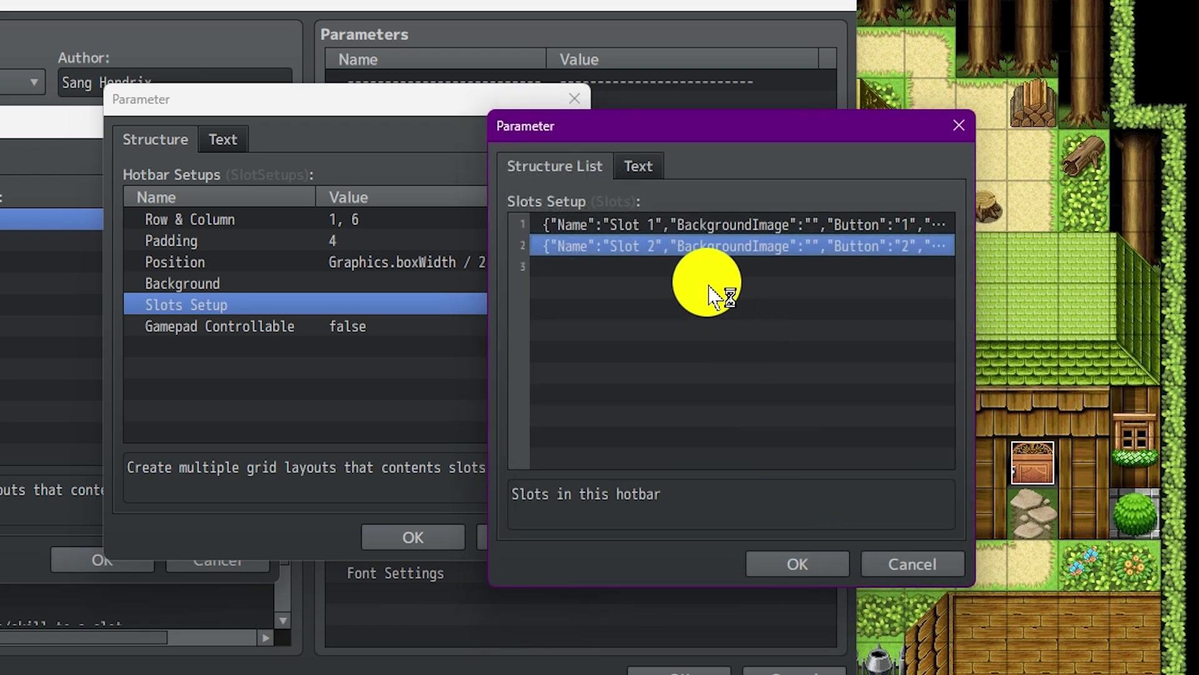
{"action": "left_click", "coordinate": [719, 269]}
{"action": "key", "text": "ctrl+v"}
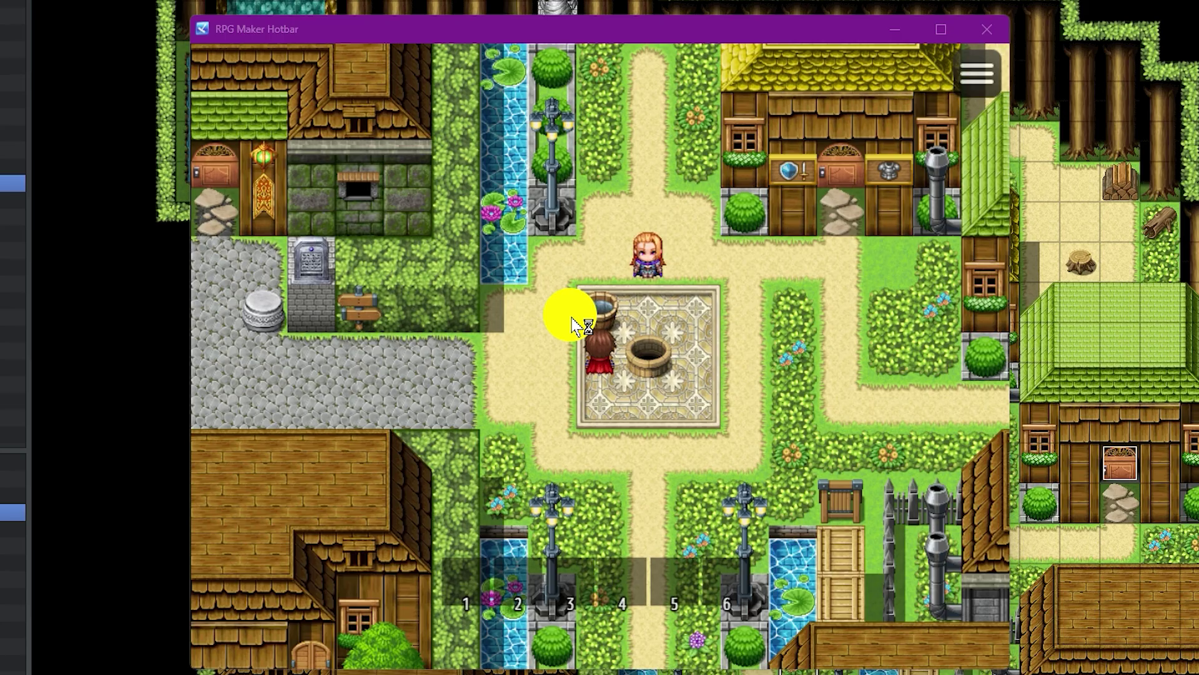
Step: Walk the character around the well in the playtest to check the empty six-slot hotbar
{"action": "key", "text": "Left"}
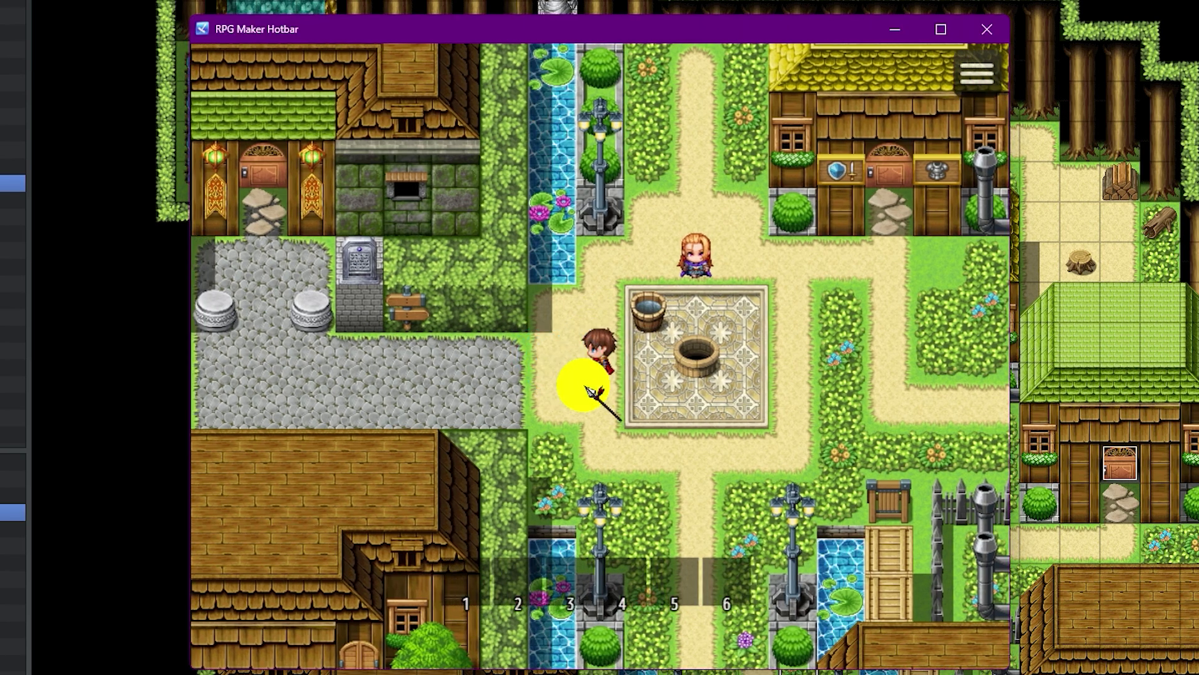
{"action": "key", "text": "Down"}
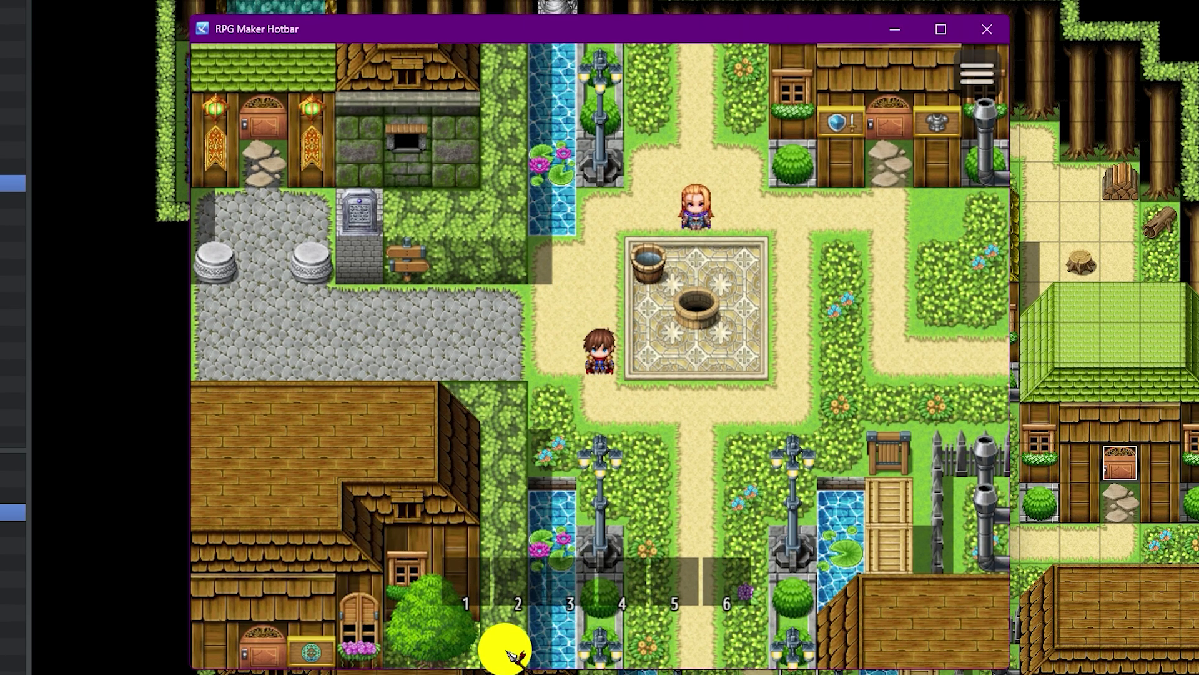
{"action": "left_click", "coordinate": [616, 251]}
{"action": "left_click", "coordinate": [708, 321]}
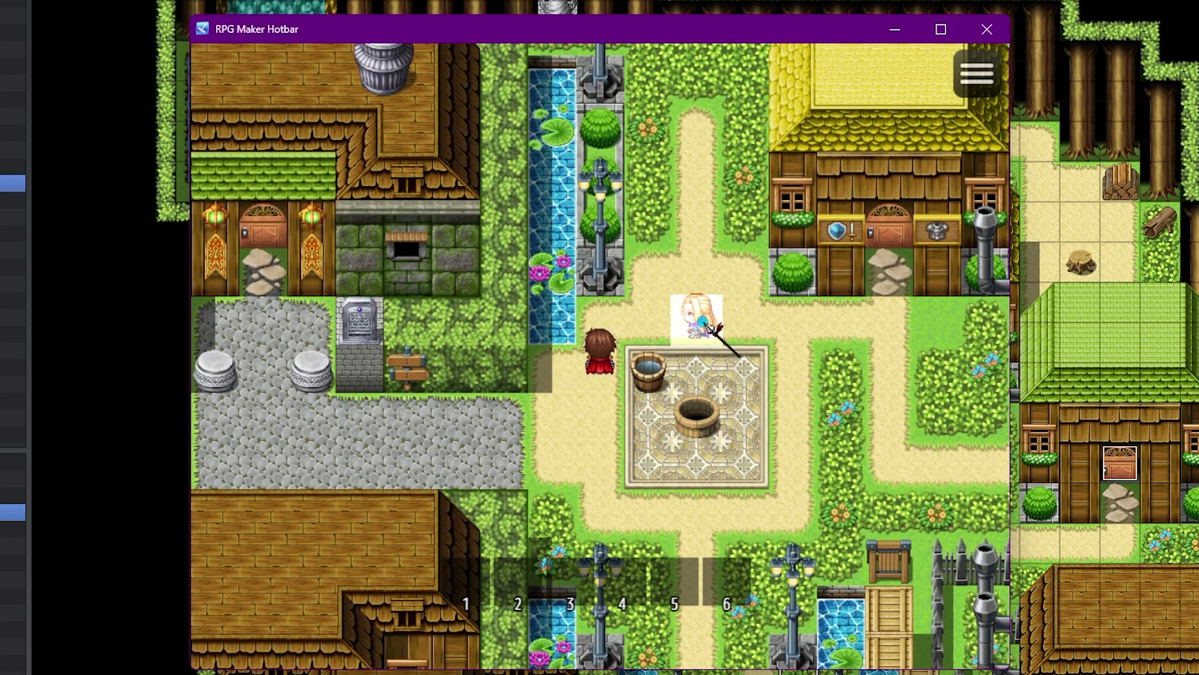
{"action": "left_click", "coordinate": [647, 402]}
{"action": "left_click", "coordinate": [645, 404]}
{"action": "left_click", "coordinate": [643, 403]}
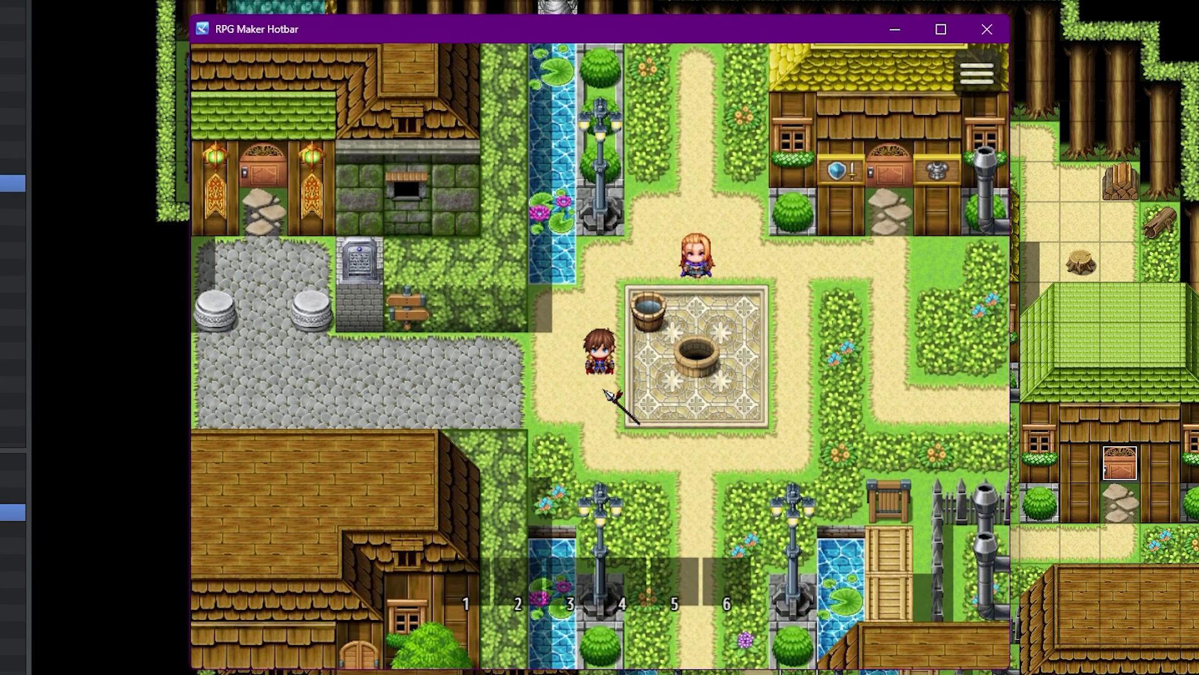
Step: Open the in-game item inventory and assign the first Grass item to Slot 1
{"action": "right_click", "coordinate": [609, 396]}
{"action": "left_click", "coordinate": [874, 138]}
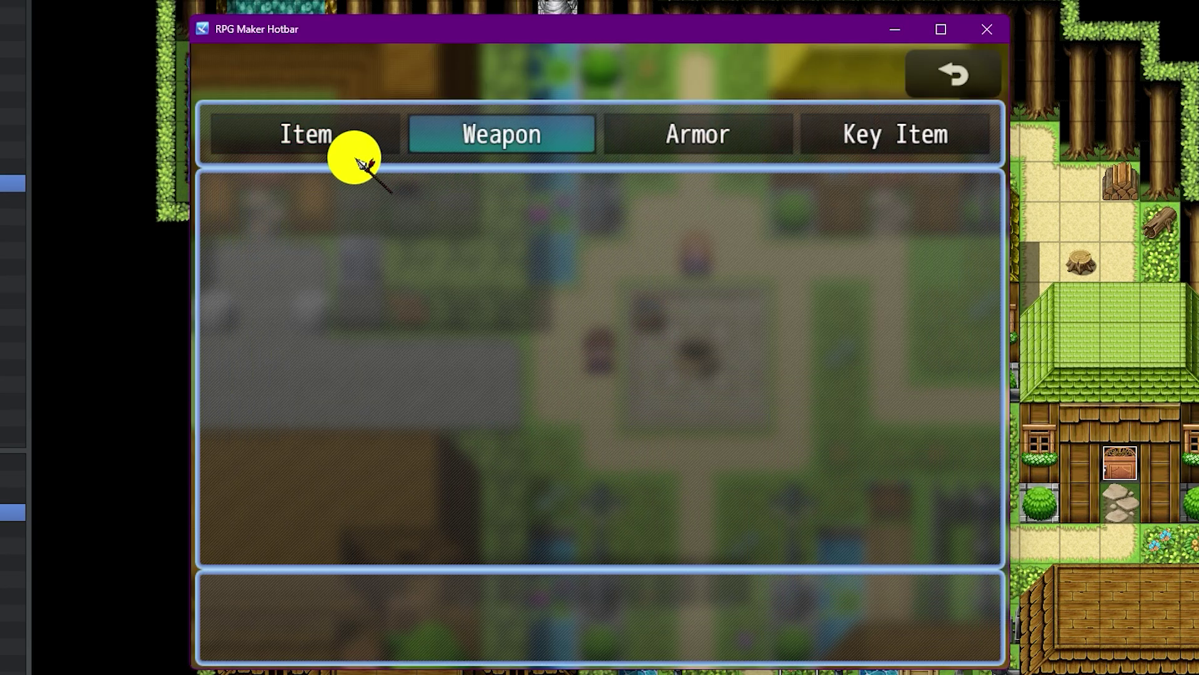
{"action": "left_click", "coordinate": [356, 152]}
{"action": "left_click", "coordinate": [316, 198]}
{"action": "left_click", "coordinate": [543, 209]}
Step: Assign the other two Grass items to Slot 2 and Slot 3, and Grass with flower to Slot 4
{"action": "left_click", "coordinate": [672, 210]}
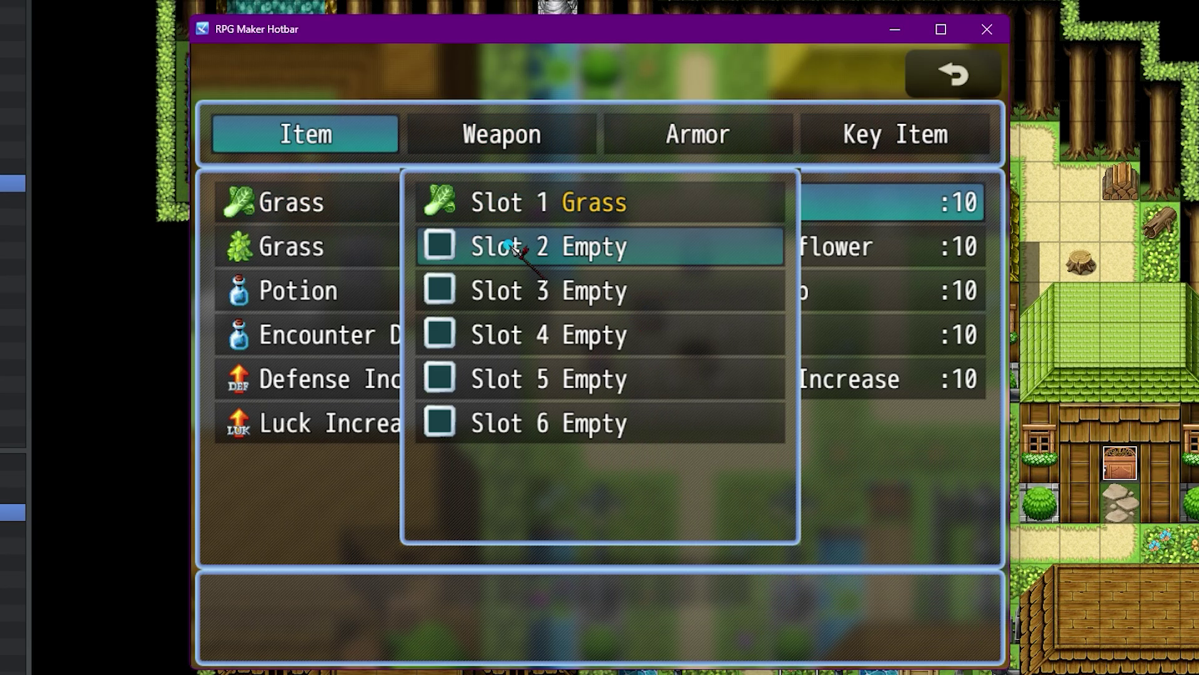
{"action": "left_click", "coordinate": [508, 246]}
{"action": "left_click", "coordinate": [509, 246]}
{"action": "left_click", "coordinate": [595, 292]}
{"action": "left_click", "coordinate": [675, 246]}
{"action": "left_click", "coordinate": [592, 332]}
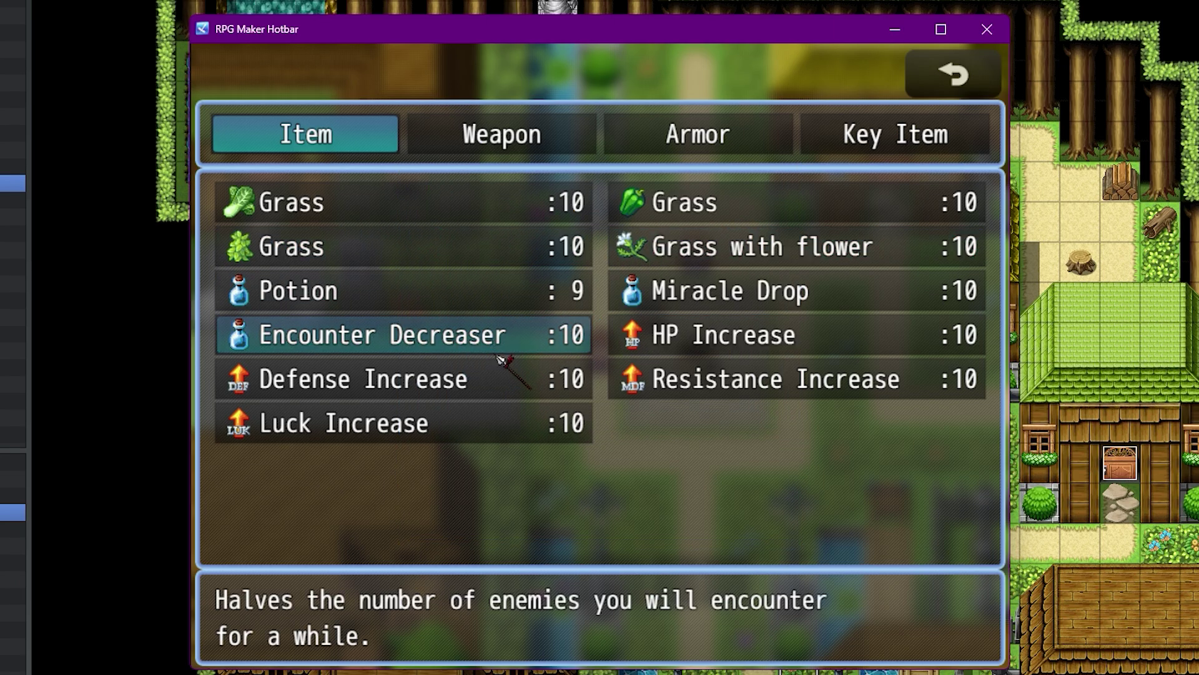
Step: Assign Miracle Drop to Slot 5 and return to the map
{"action": "left_click", "coordinate": [589, 383]}
{"action": "left_click", "coordinate": [690, 294]}
{"action": "left_click", "coordinate": [693, 298]}
{"action": "left_click", "coordinate": [611, 388]}
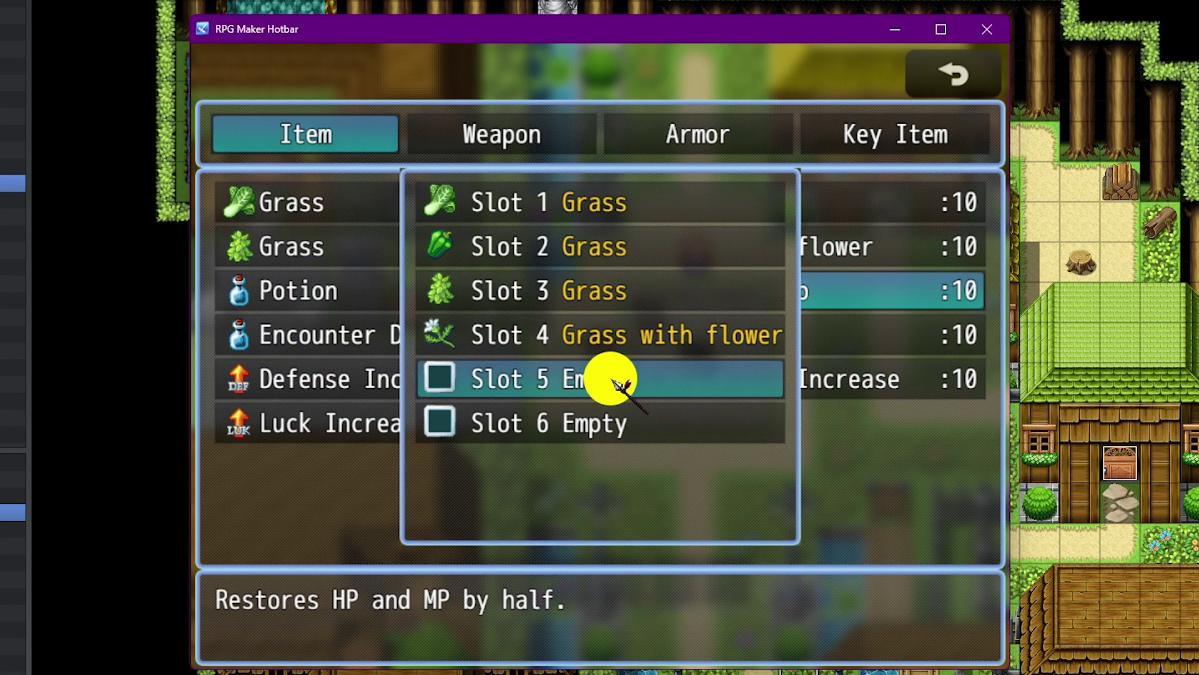
{"action": "right_click", "coordinate": [609, 383]}
Step: Walk the character around the well to check the assigned items on the hotbar
{"action": "left_click", "coordinate": [551, 344]}
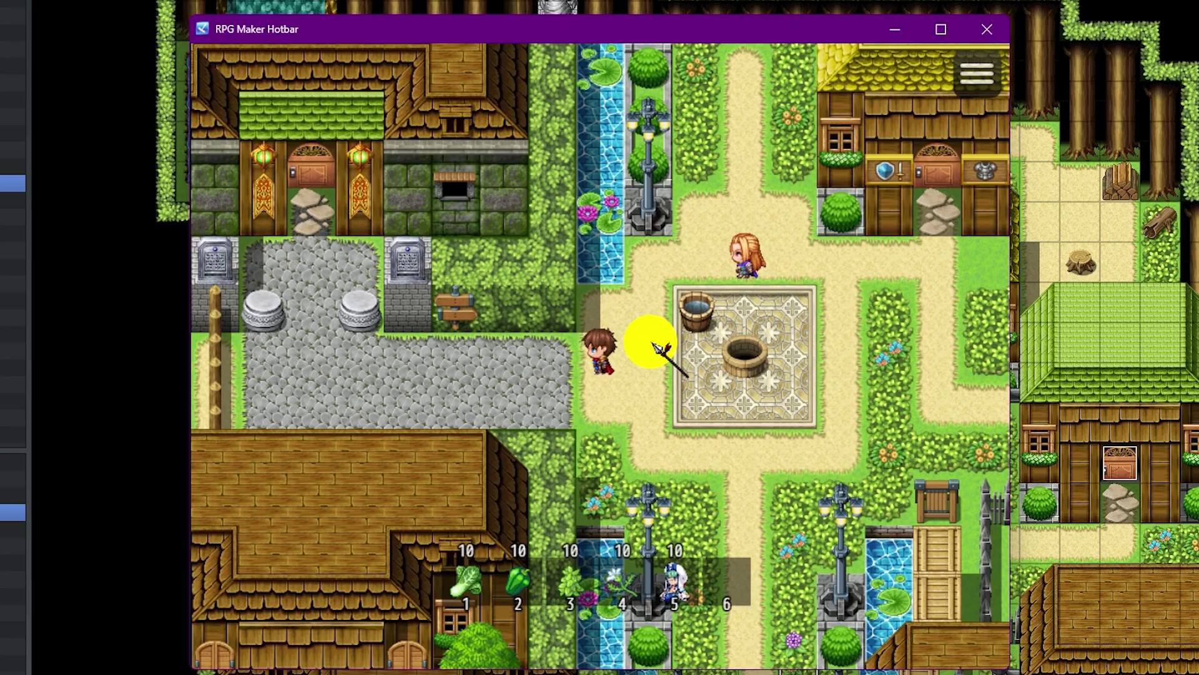
{"action": "left_click", "coordinate": [650, 341]}
{"action": "left_click", "coordinate": [689, 422]}
{"action": "left_click", "coordinate": [617, 296]}
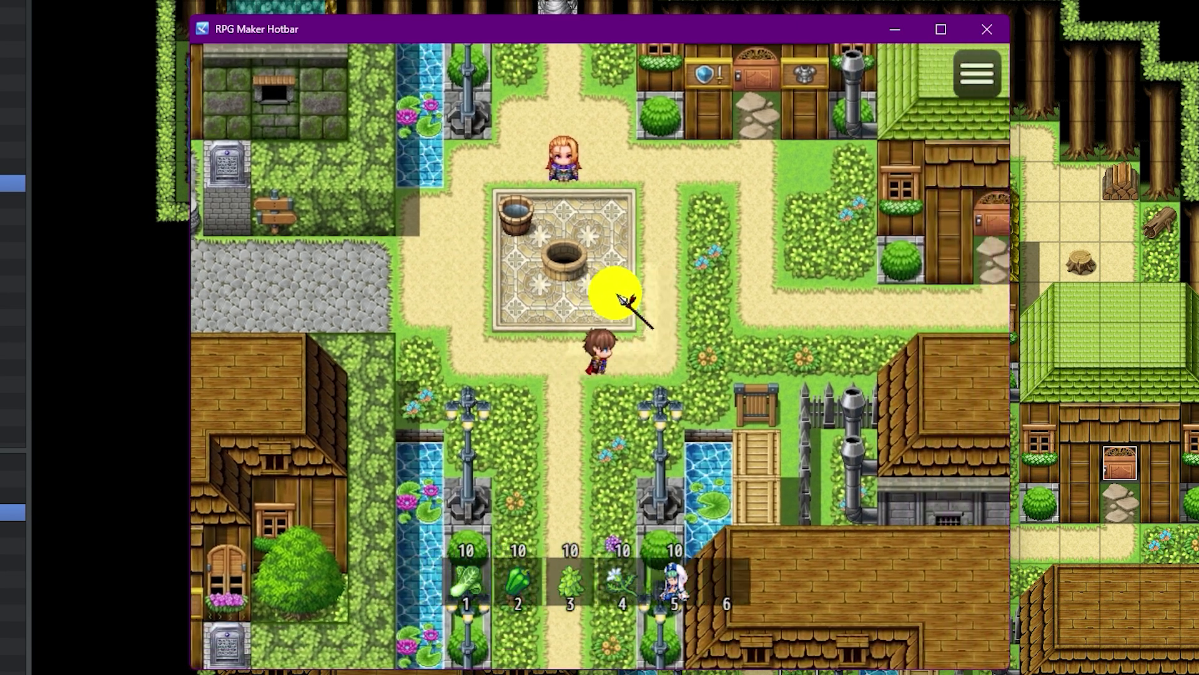
{"action": "left_click", "coordinate": [592, 288]}
{"action": "left_click", "coordinate": [575, 280]}
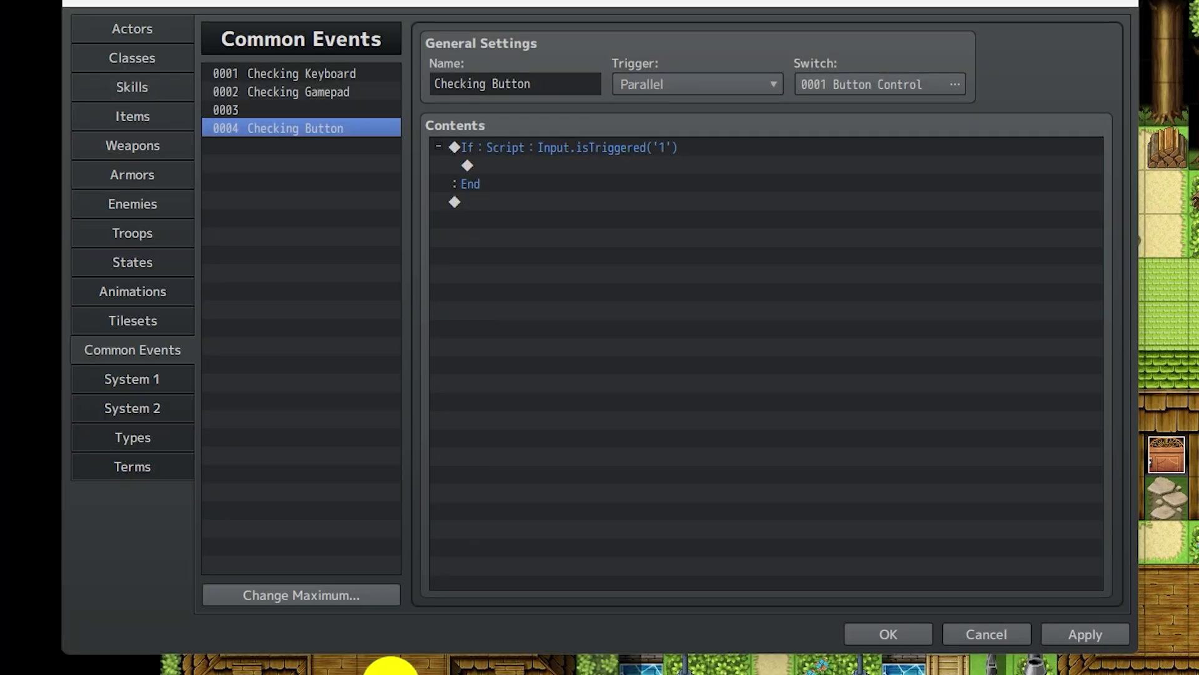
Step: In the Checking Button common event, start a Hendrix_Hotbar_Creator plugin command inside the Input.isTriggered('1') branch
{"action": "left_click", "coordinate": [153, 335]}
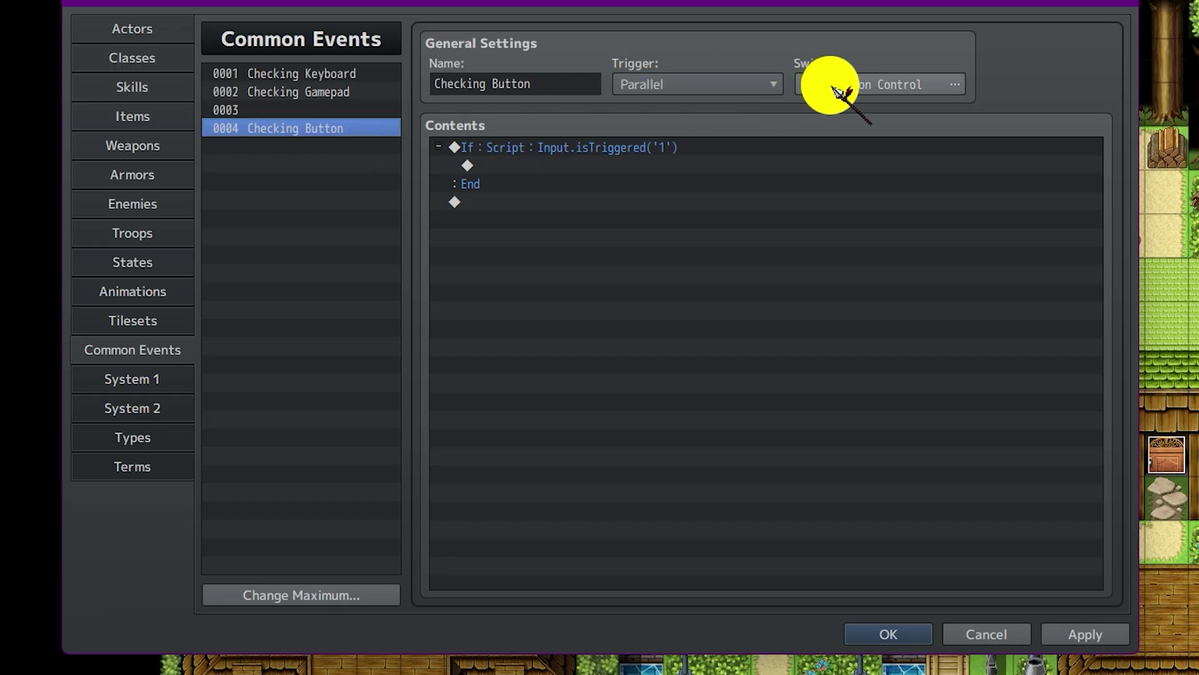
{"action": "left_click", "coordinate": [616, 149]}
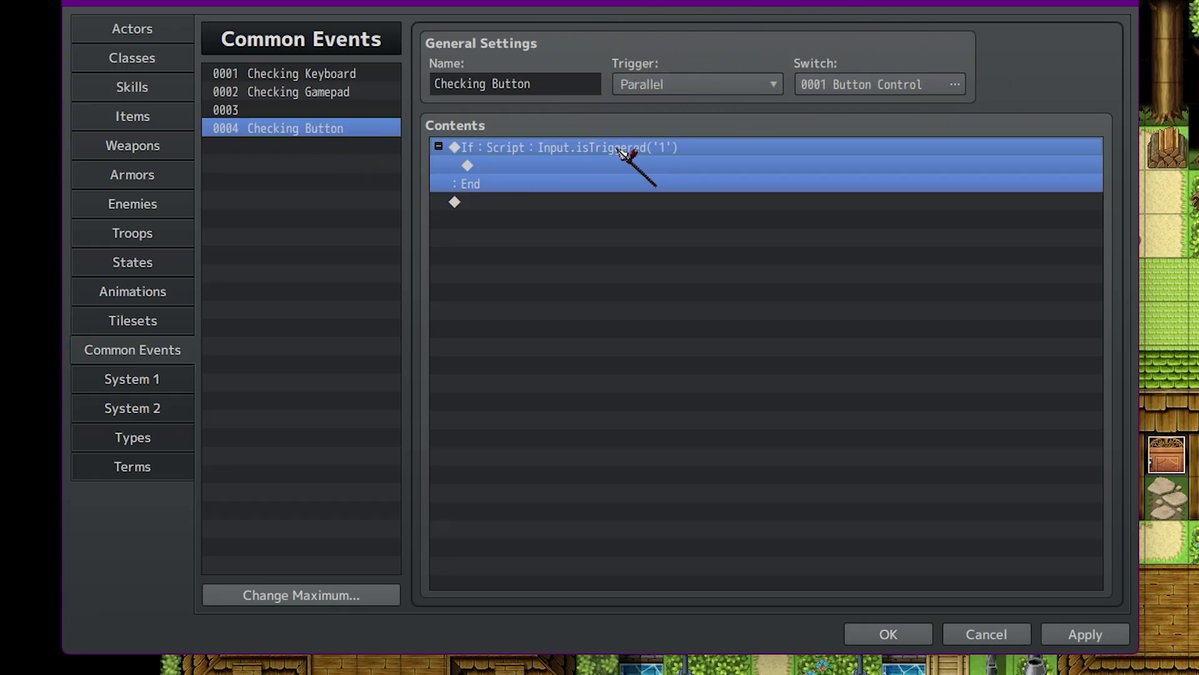
{"action": "left_click", "coordinate": [660, 201]}
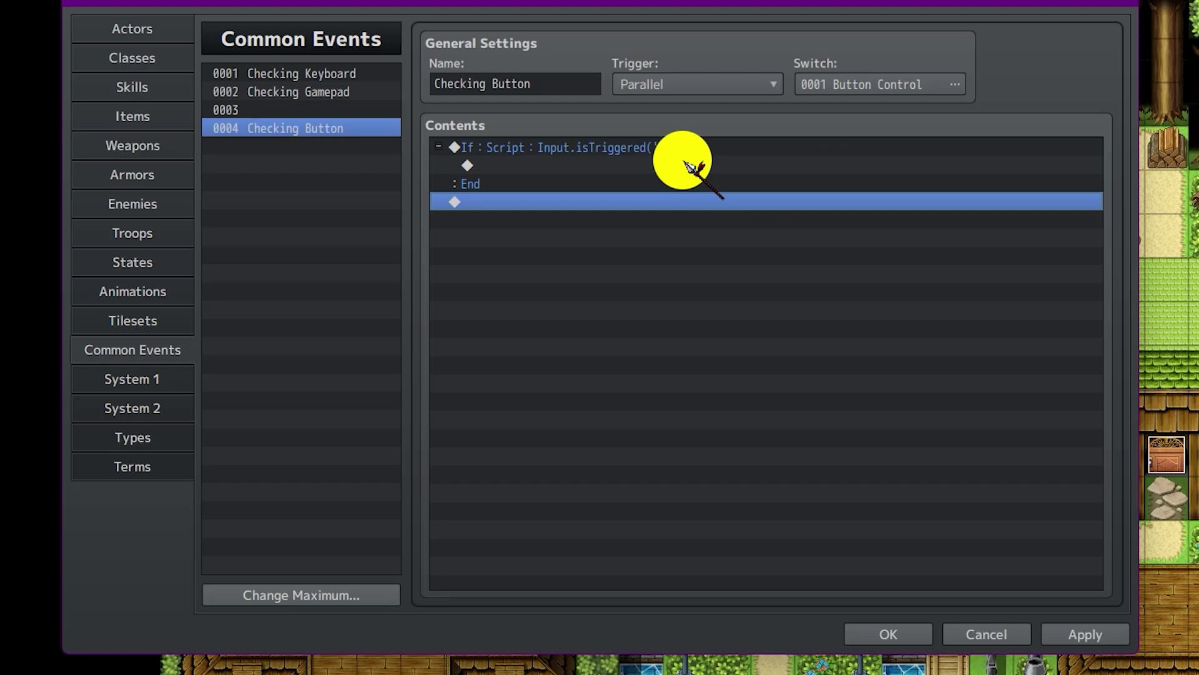
{"action": "double_click", "coordinate": [760, 223]}
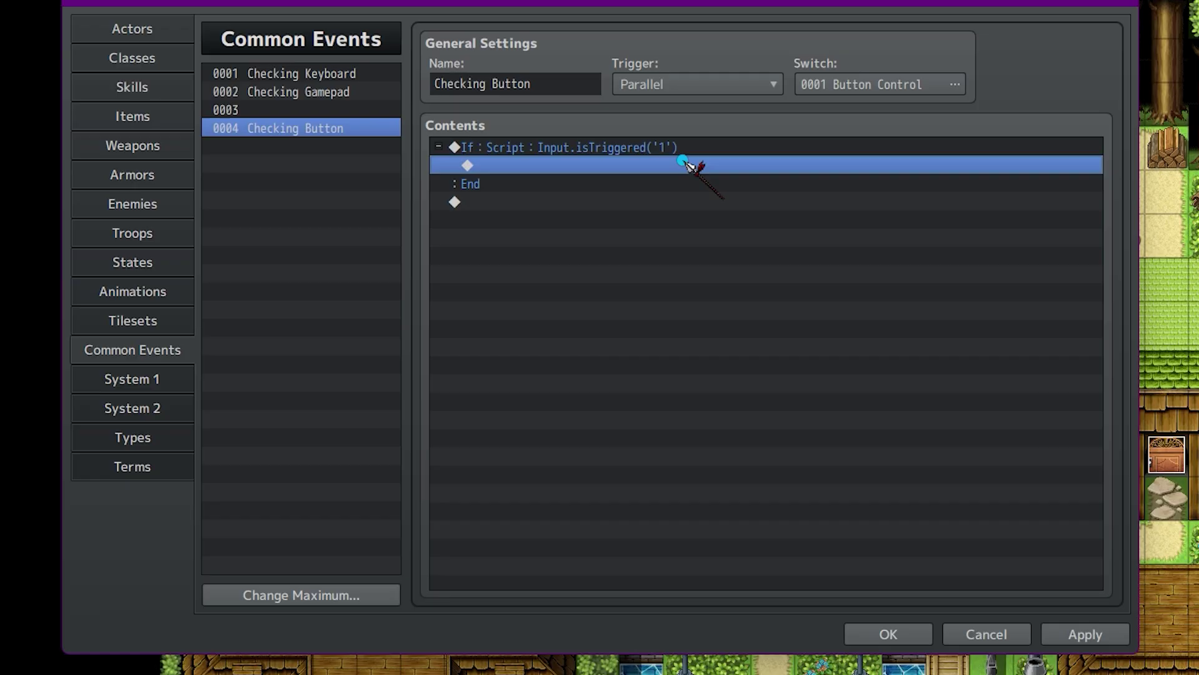
{"action": "left_click", "coordinate": [598, 83]}
{"action": "left_click", "coordinate": [888, 582]}
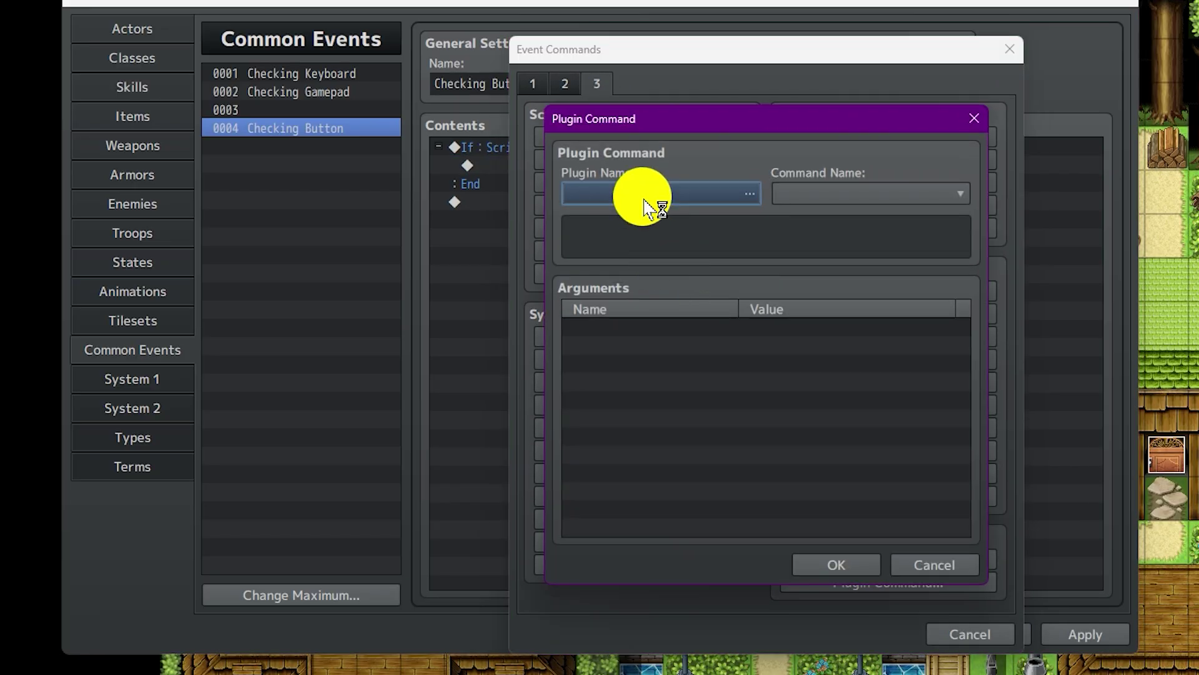
{"action": "left_click", "coordinate": [637, 193]}
{"action": "left_click", "coordinate": [542, 189]}
{"action": "double_click", "coordinate": [541, 194]}
Step: Set the plugin command to Keyboard | Use a Slot with the Slot Name argument Slot 1
{"action": "left_click", "coordinate": [846, 194]}
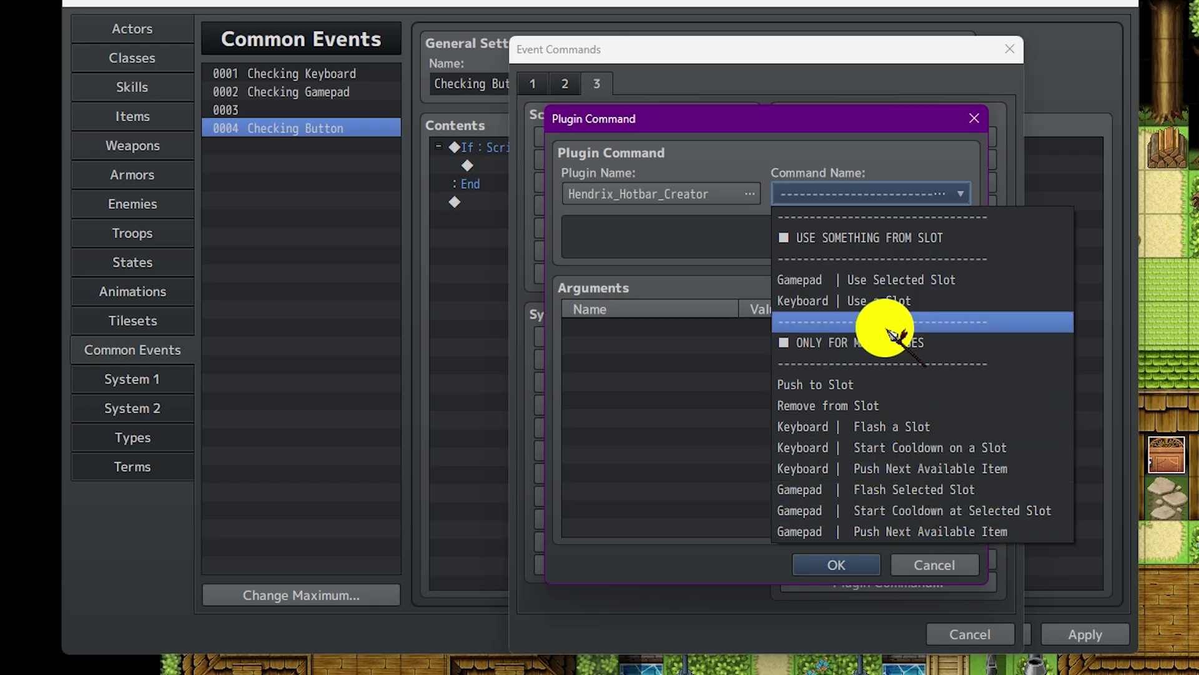
{"action": "left_click", "coordinate": [887, 303]}
{"action": "double_click", "coordinate": [770, 332]}
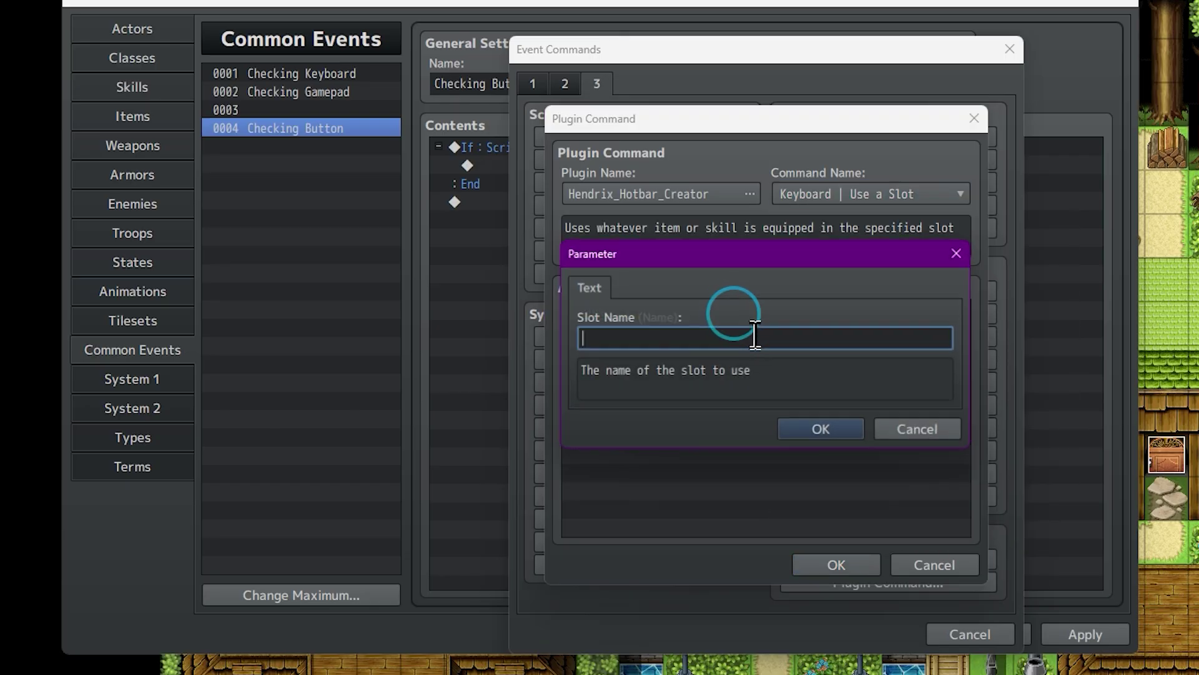
{"action": "type", "text": "Slot 1"}
{"action": "key", "text": "Return"}
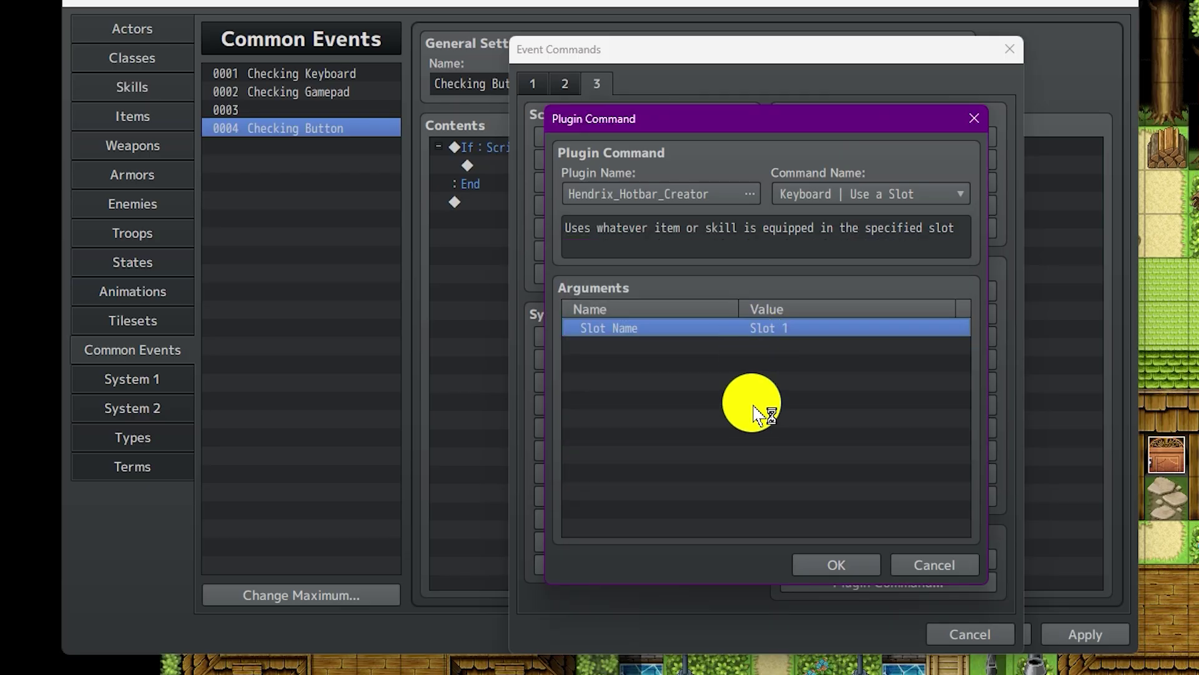
Step: Confirm the Slot 1 plugin command and review the key branches of the Checking Keyboard common event
{"action": "left_click", "coordinate": [836, 564]}
{"action": "left_click", "coordinate": [359, 75]}
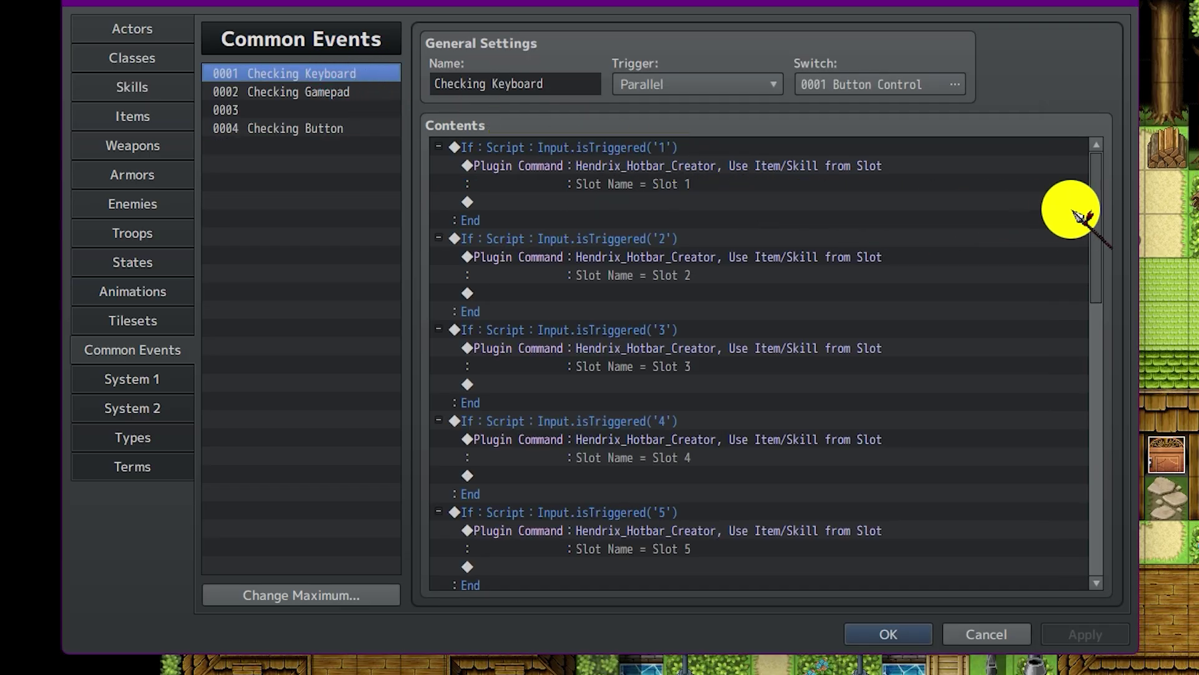
{"action": "left_click_drag", "start_coordinate": [1101, 226], "coordinate": [1039, 175]}
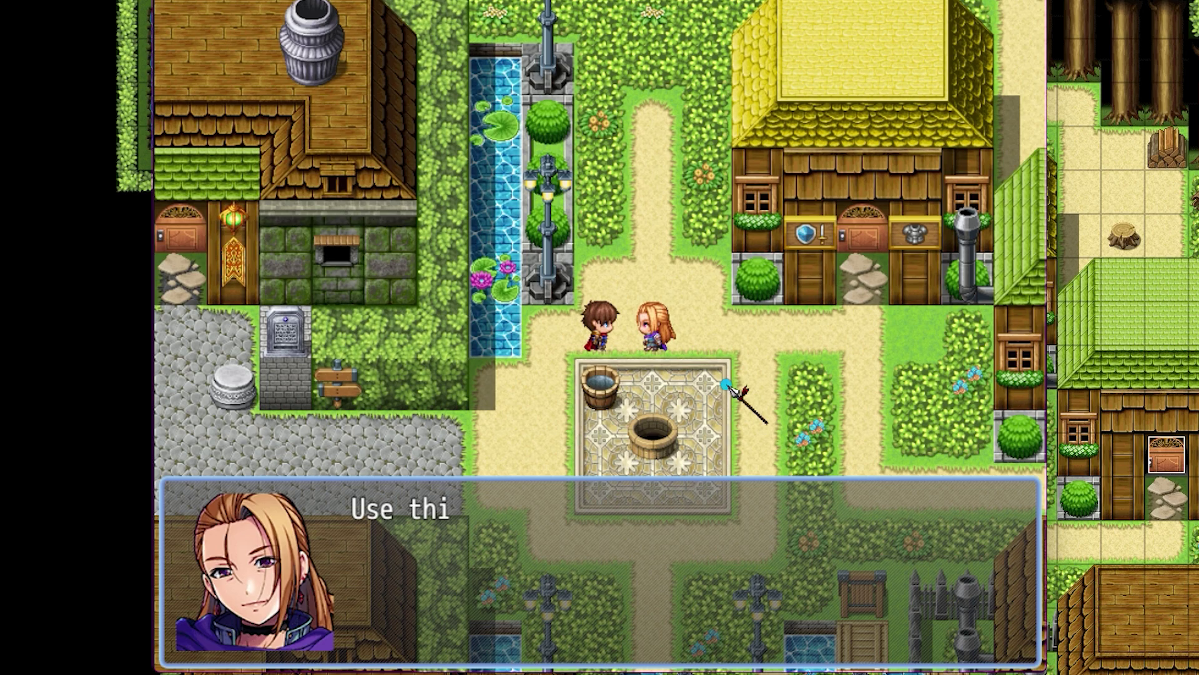
Step: In the playtest, dismiss the villager's message and open the item list from the game menu
{"action": "left_click", "coordinate": [677, 365]}
{"action": "right_click", "coordinate": [617, 374]}
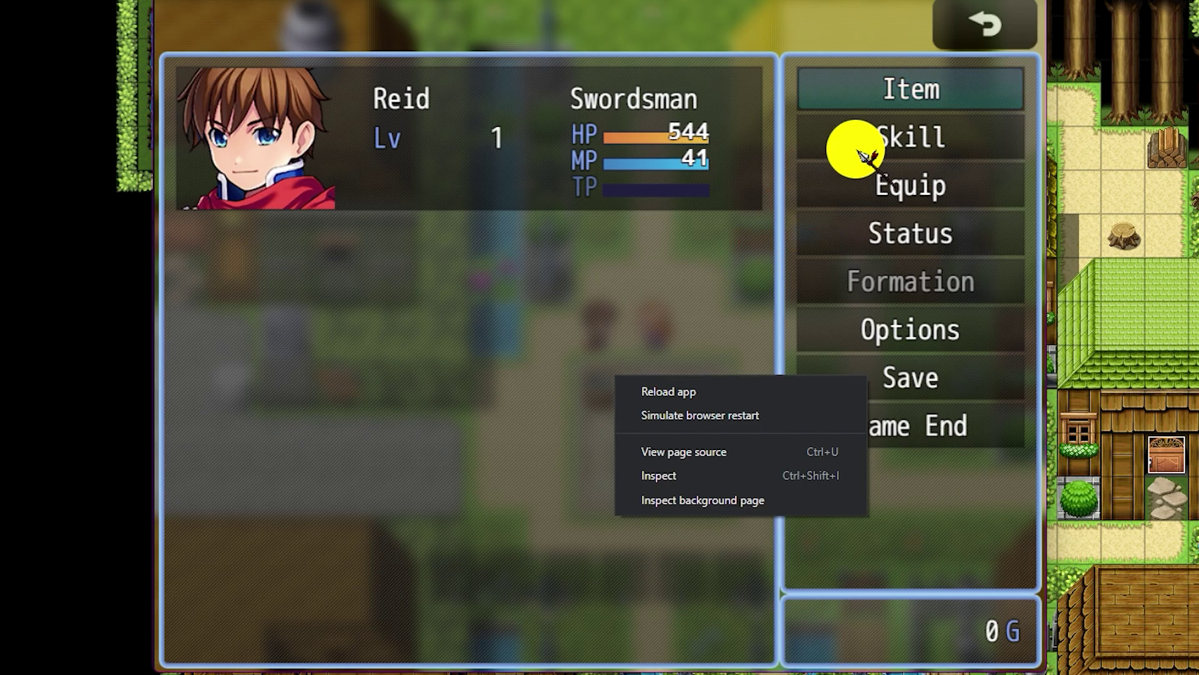
{"action": "left_click", "coordinate": [879, 94]}
{"action": "left_click", "coordinate": [348, 103]}
Step: Assign the lettuce-icon Grass to Slot 1 and the leafy-icon Grass to Slot 2
{"action": "left_click", "coordinate": [369, 155]}
{"action": "left_click", "coordinate": [516, 178]}
{"action": "left_click", "coordinate": [550, 210]}
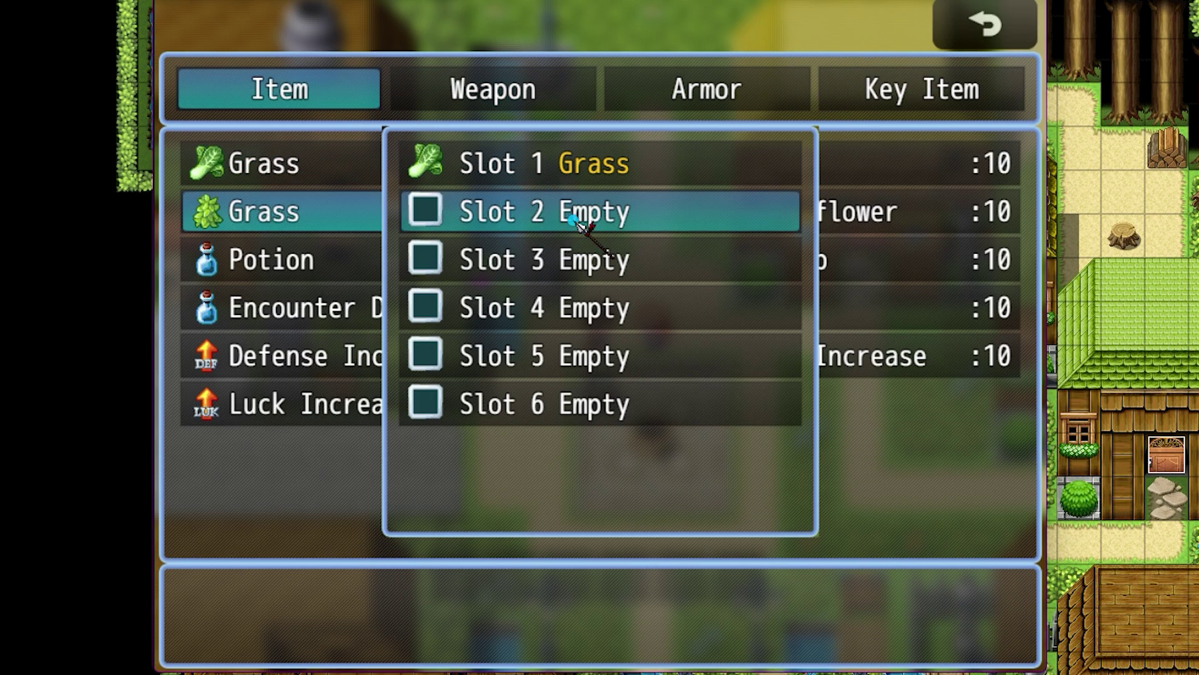
{"action": "left_click", "coordinate": [586, 222]}
Step: Assign the pepper-icon Grass to Slot 3 and Grass with flower to Slot 4, and return to the map
{"action": "left_click", "coordinate": [637, 223]}
{"action": "left_click", "coordinate": [714, 304]}
{"action": "left_click", "coordinate": [744, 170]}
{"action": "left_click", "coordinate": [700, 260]}
{"action": "right_click", "coordinate": [698, 260]}
{"action": "right_click", "coordinate": [698, 260]}
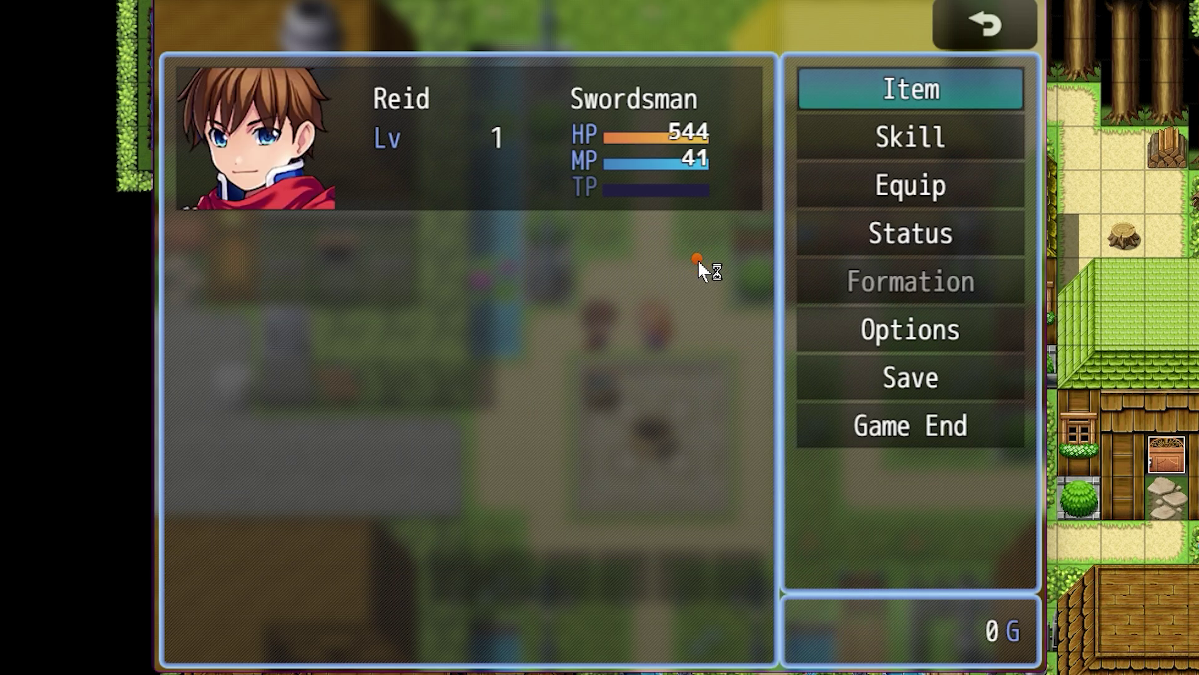
{"action": "right_click", "coordinate": [699, 260]}
Step: Test the hotbar by using Slots 1 and 2 three times each and Slots 3 and 4 once each
{"action": "left_click", "coordinate": [564, 331]}
{"action": "left_click", "coordinate": [566, 335]}
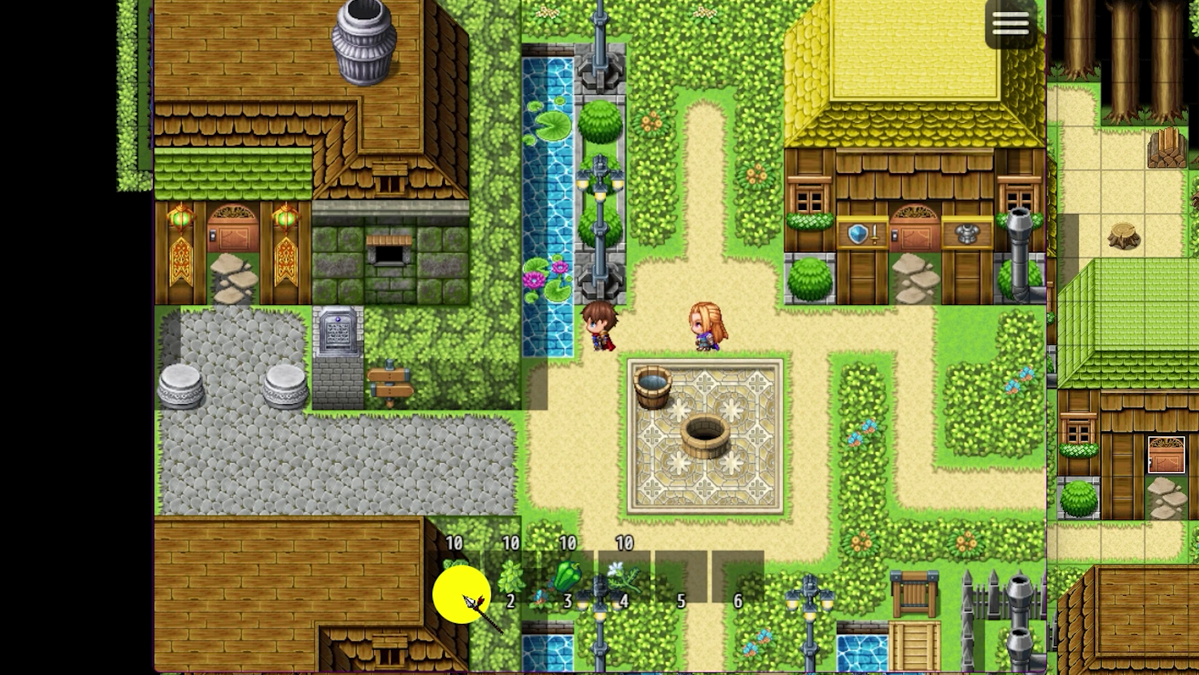
{"action": "left_click", "coordinate": [521, 594]}
{"action": "left_click", "coordinate": [521, 593]}
{"action": "left_click", "coordinate": [521, 594]}
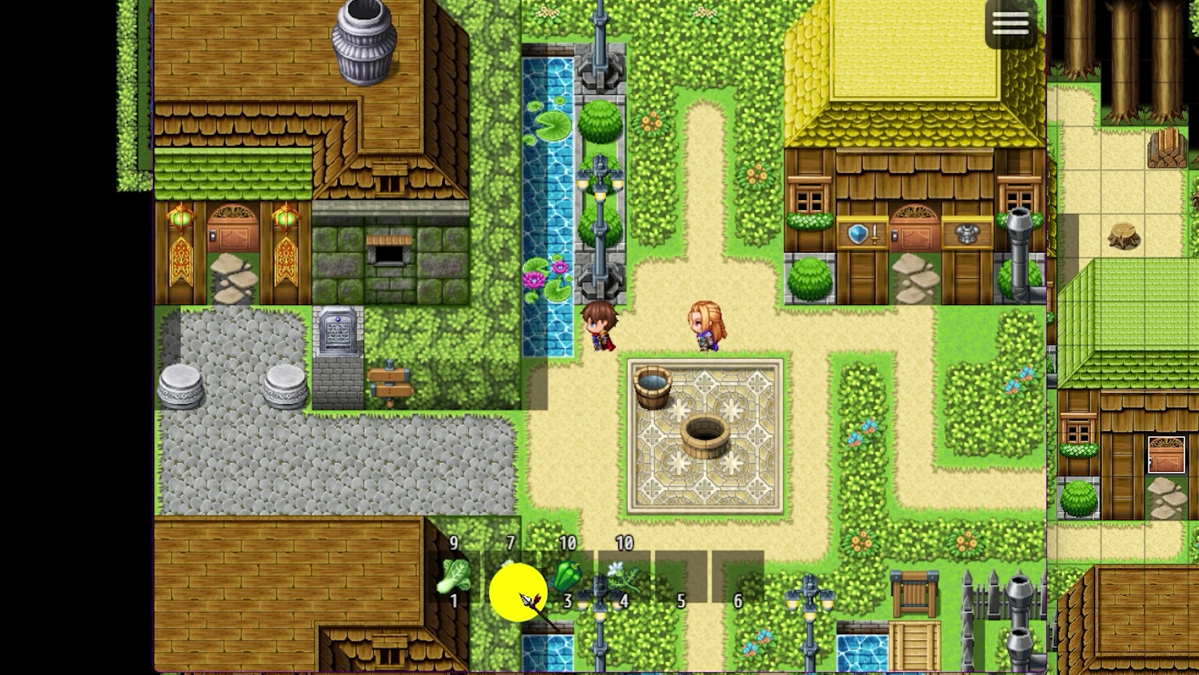
{"action": "left_click", "coordinate": [558, 601]}
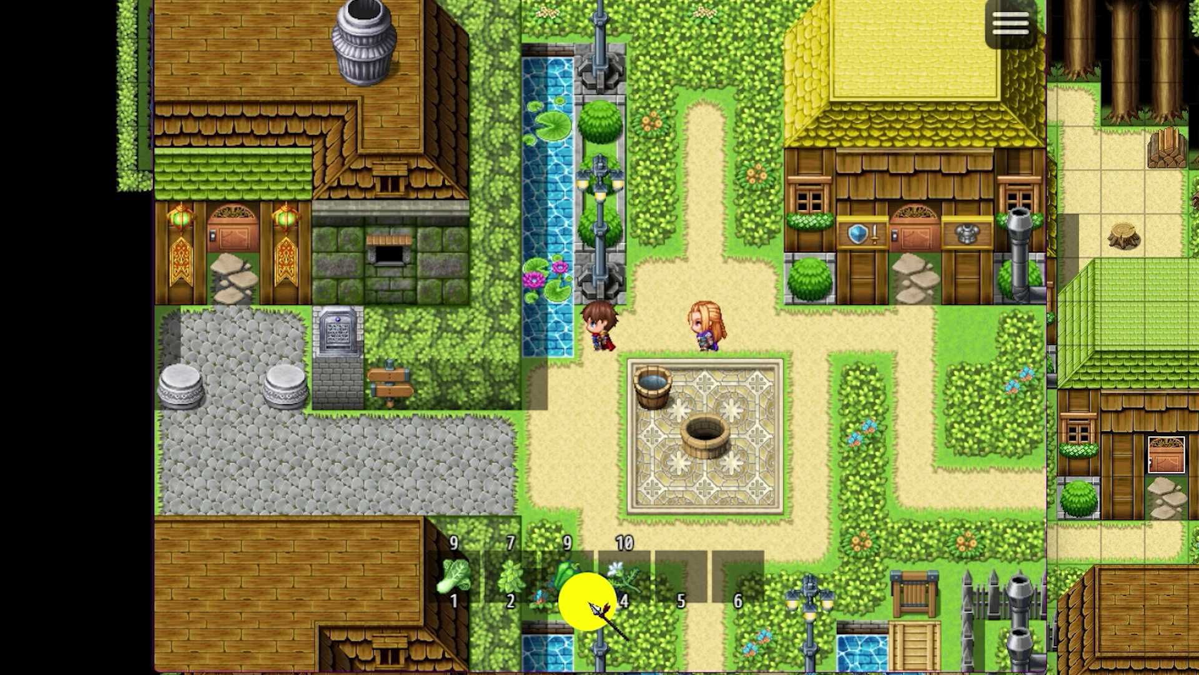
{"action": "left_click", "coordinate": [637, 597]}
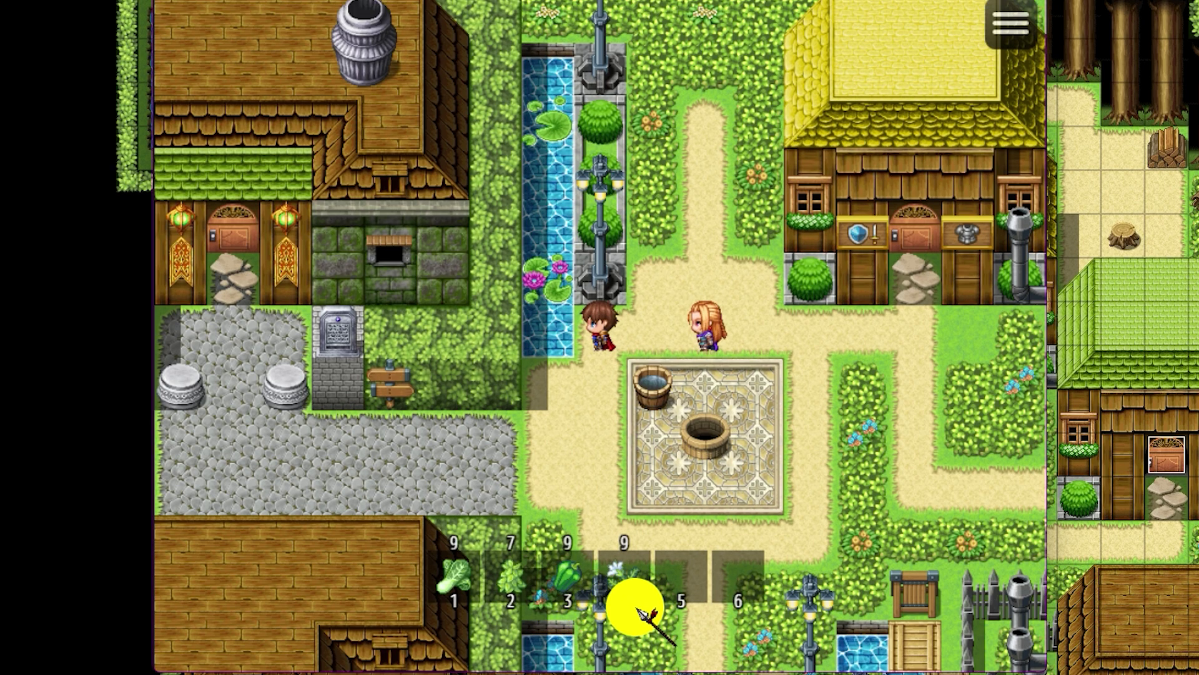
{"action": "left_click", "coordinate": [481, 592]}
{"action": "left_click", "coordinate": [481, 592]}
Step: Walk the character around the villager near the well
{"action": "left_click", "coordinate": [645, 335]}
{"action": "left_click", "coordinate": [656, 279]}
{"action": "left_click", "coordinate": [643, 368]}
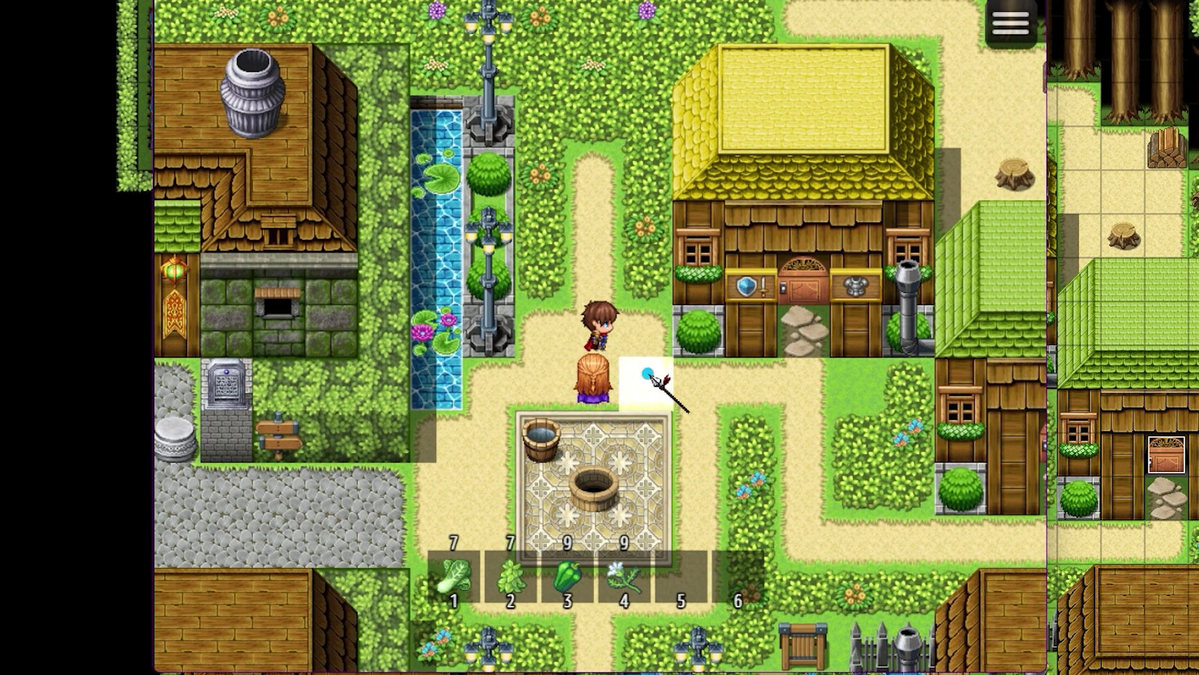
{"action": "left_click", "coordinate": [642, 350]}
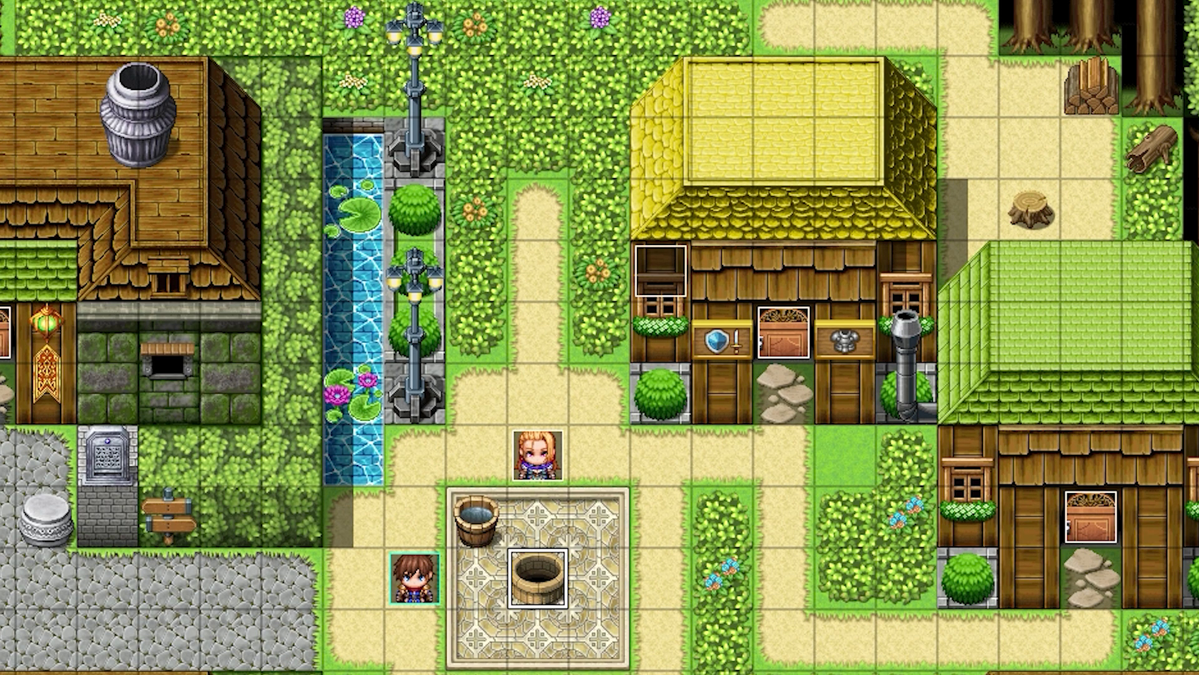
Step: Open the first Hotbar Setups entry in the Hendrix_Hotbar_Creator plugin parameters, beside its structure list
{"action": "key", "text": "F10"}
{"action": "double_click", "coordinate": [55, 66]}
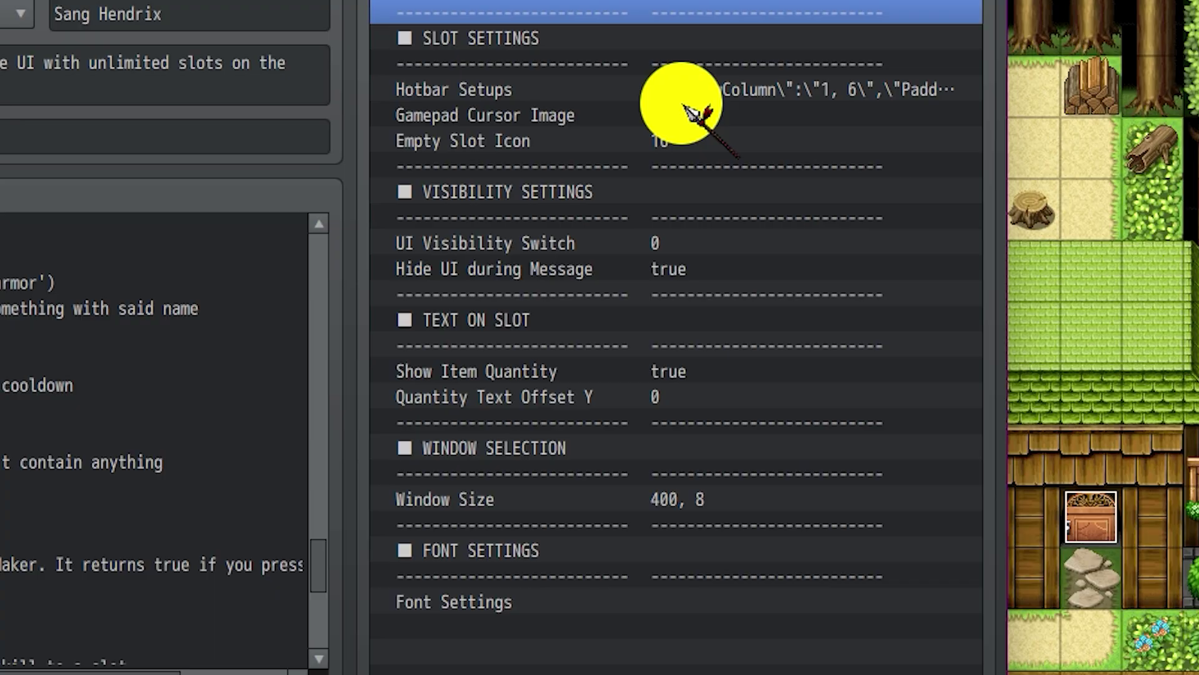
{"action": "double_click", "coordinate": [664, 88]}
{"action": "double_click", "coordinate": [294, 169]}
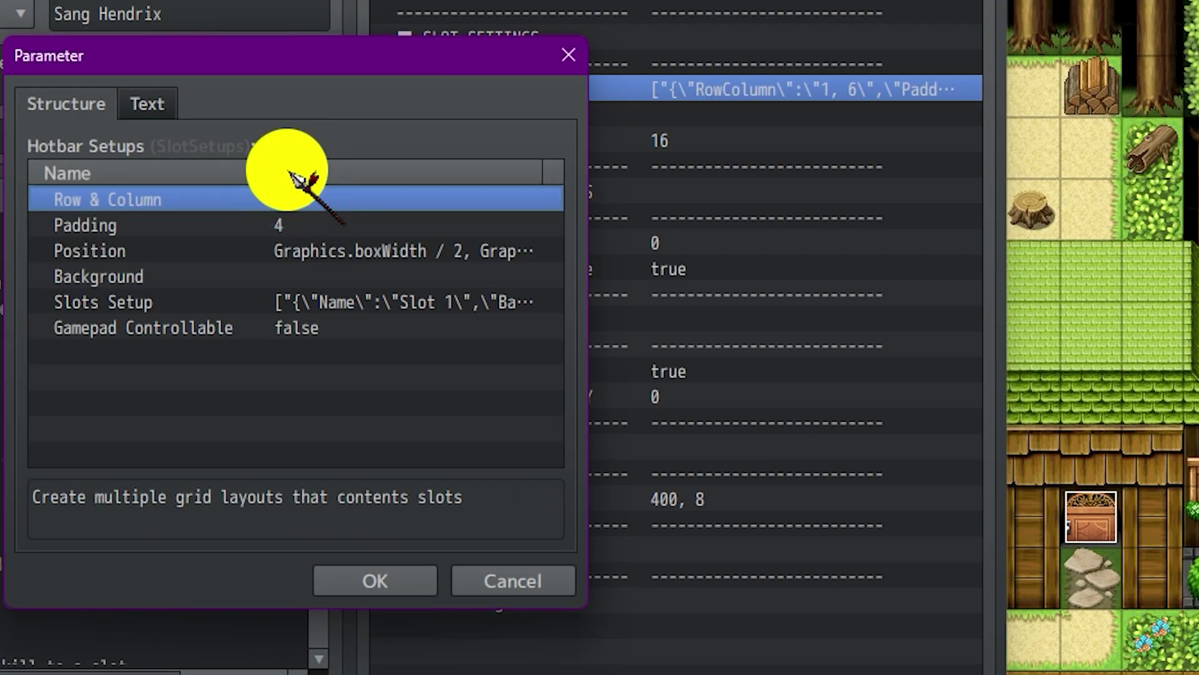
{"action": "left_click_drag", "start_coordinate": [307, 57], "coordinate": [911, 59]}
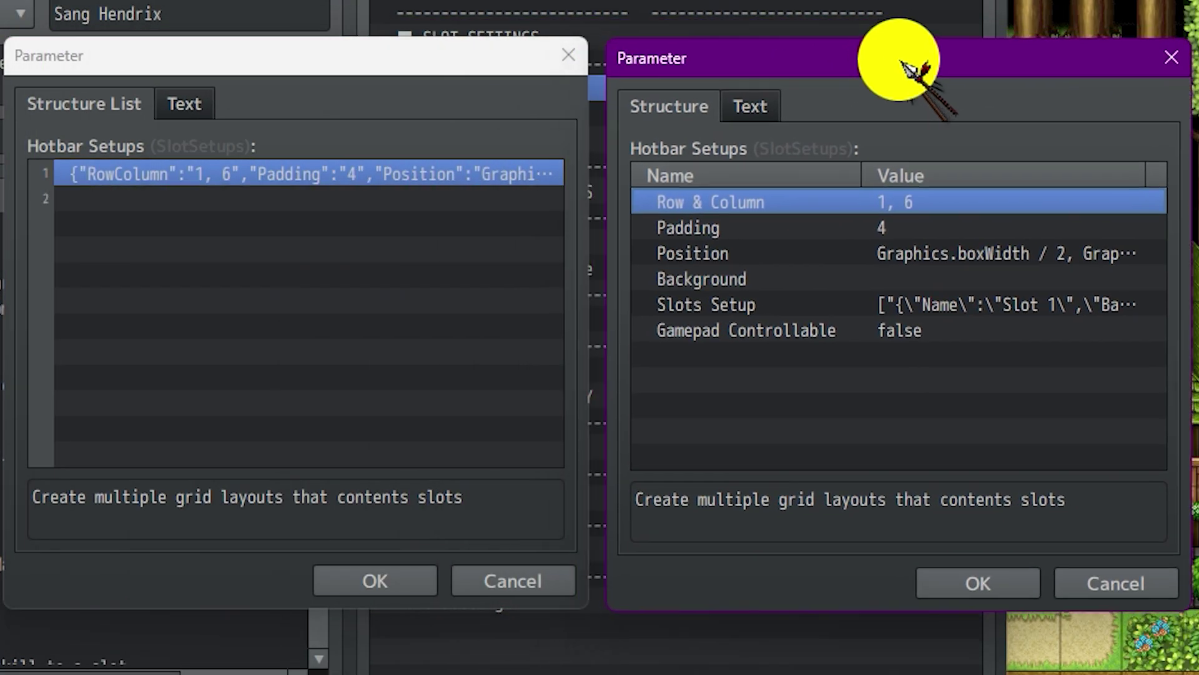
Step: Set Gamepad Controllable to ON for this hotbar and save the plugin settings
{"action": "double_click", "coordinate": [937, 342]}
{"action": "left_click", "coordinate": [693, 315]}
{"action": "left_click", "coordinate": [974, 437]}
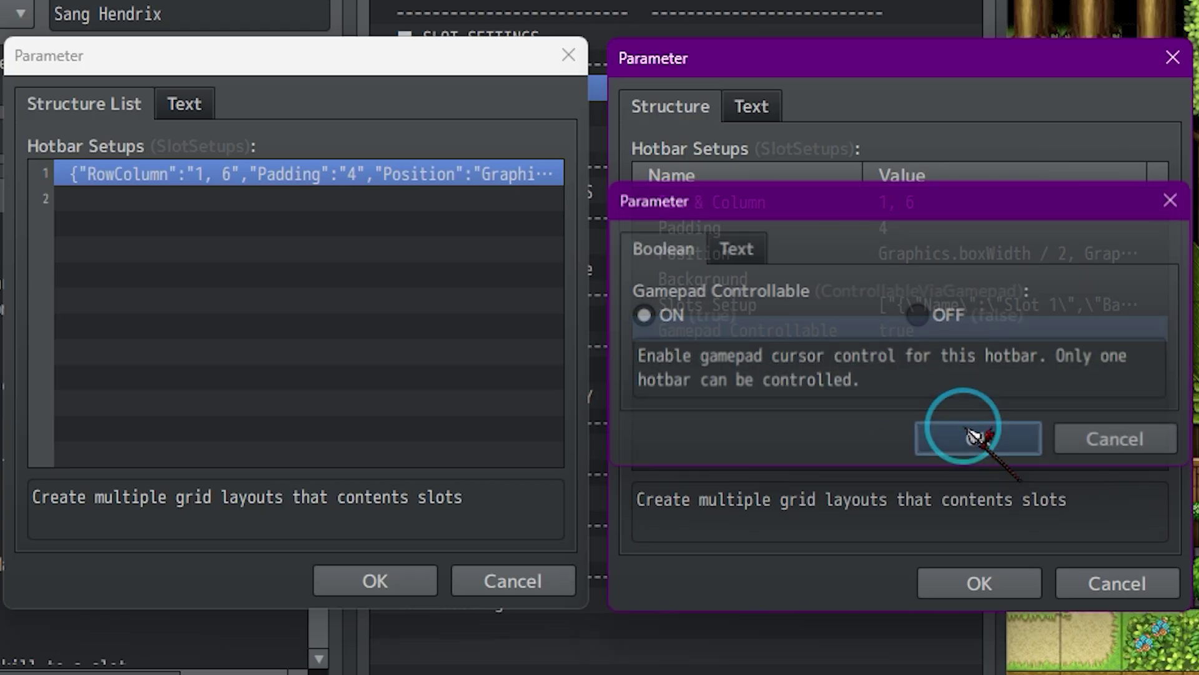
{"action": "left_click", "coordinate": [978, 583]}
{"action": "left_click", "coordinate": [376, 592]}
{"action": "left_click", "coordinate": [776, 664]}
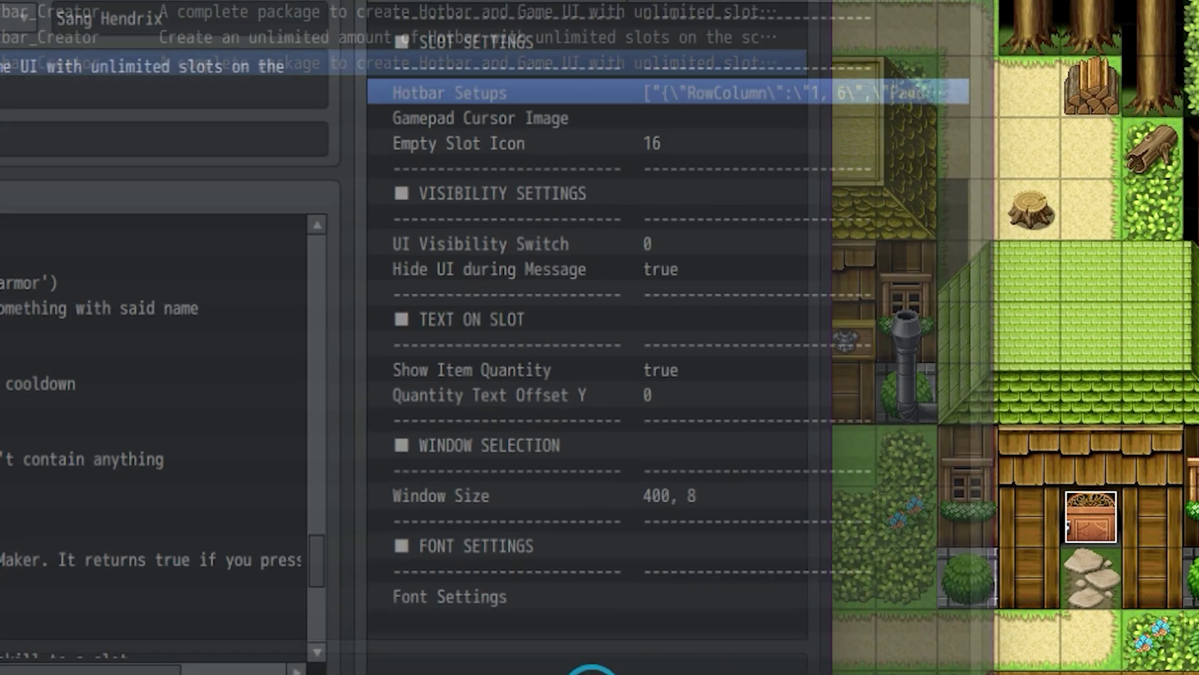
{"action": "left_click", "coordinate": [461, 650]}
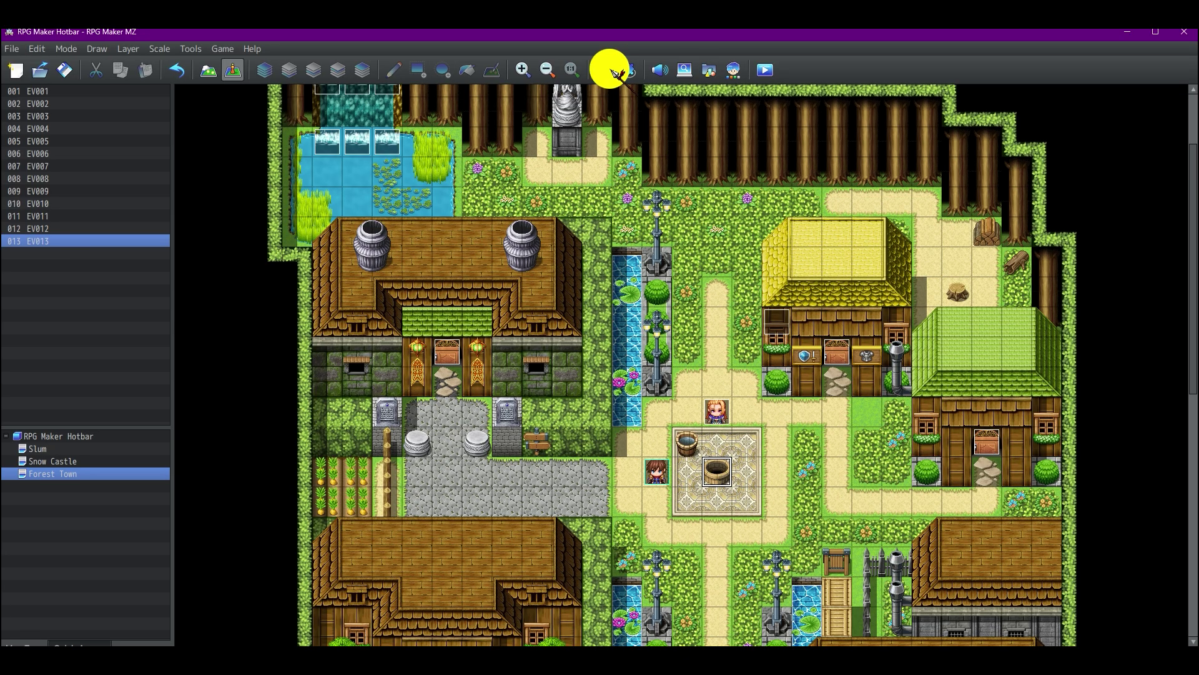
Step: Open the Checking Gamepad common event in the database and inspect its isGamepadTriggered('RB') branch
{"action": "left_click", "coordinate": [611, 70]}
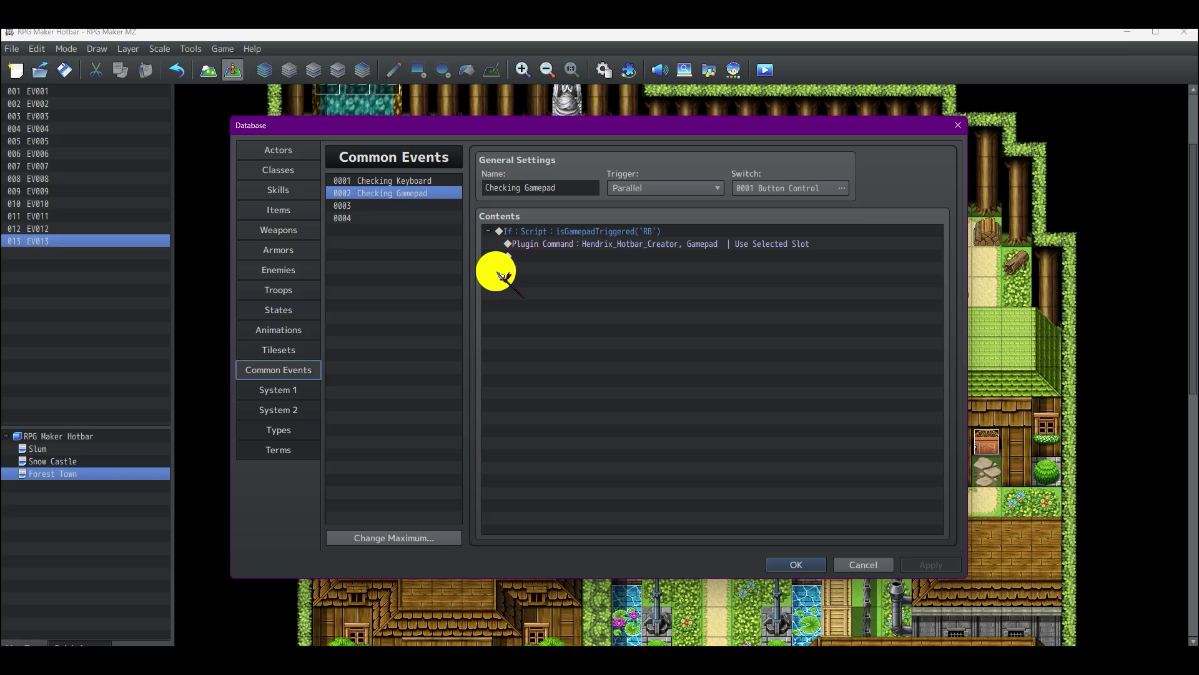
{"action": "left_click", "coordinate": [646, 232]}
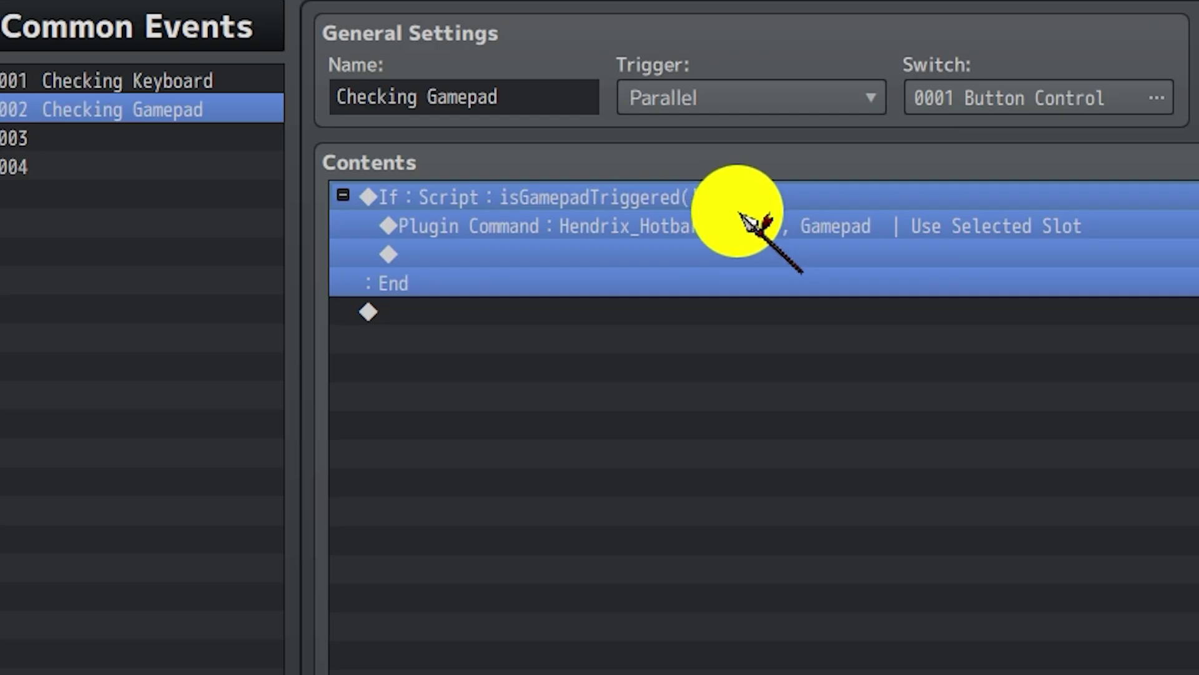
{"action": "left_click", "coordinate": [725, 312]}
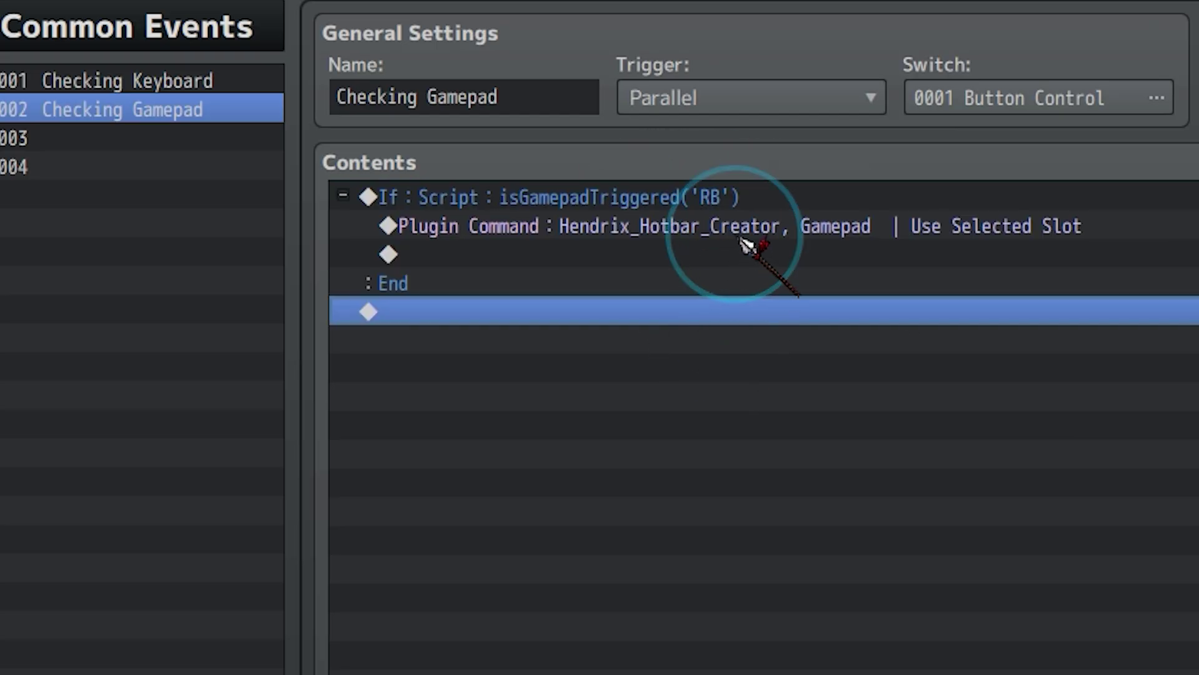
Step: Set the RB branch's Hendrix_Hotbar_Creator plugin command to Gamepad | Use Selected Slot and confirm the changes
{"action": "double_click", "coordinate": [976, 226]}
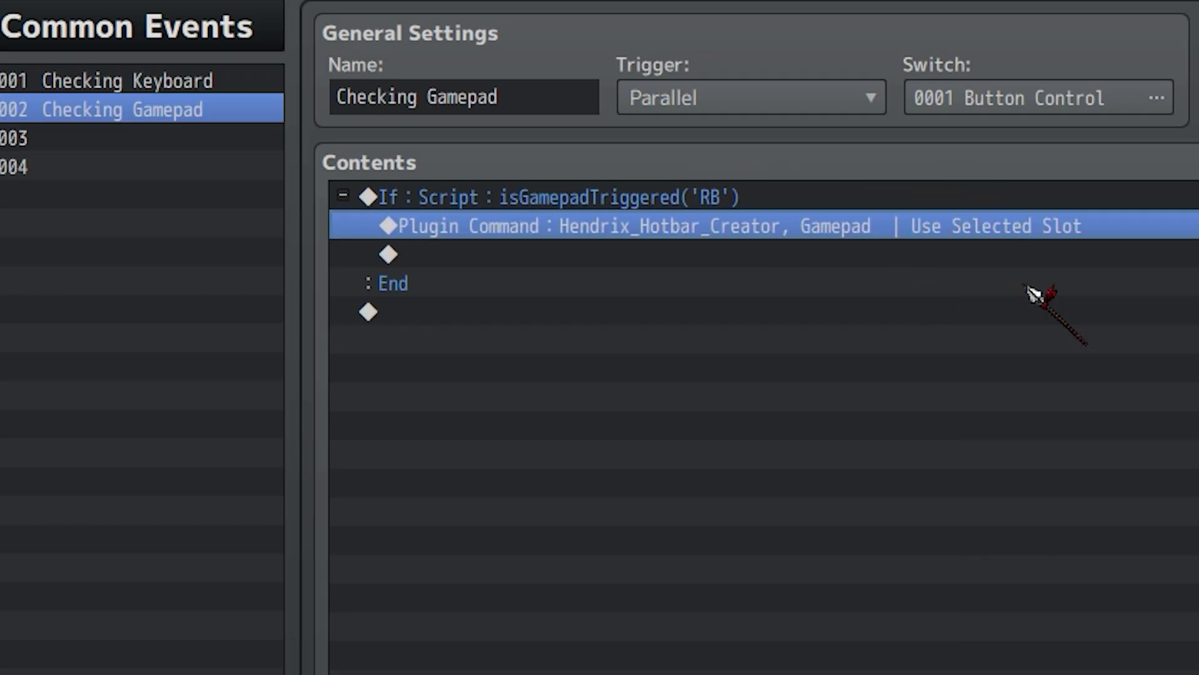
{"action": "left_click", "coordinate": [1070, 295]}
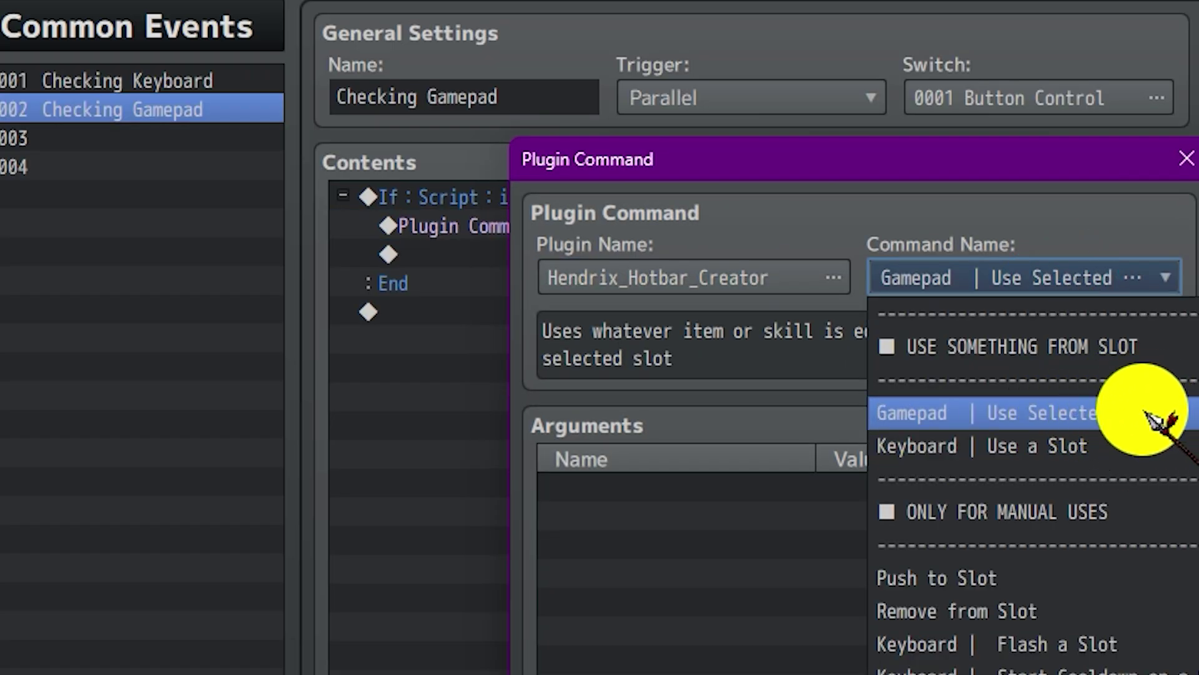
{"action": "left_click", "coordinate": [1198, 409]}
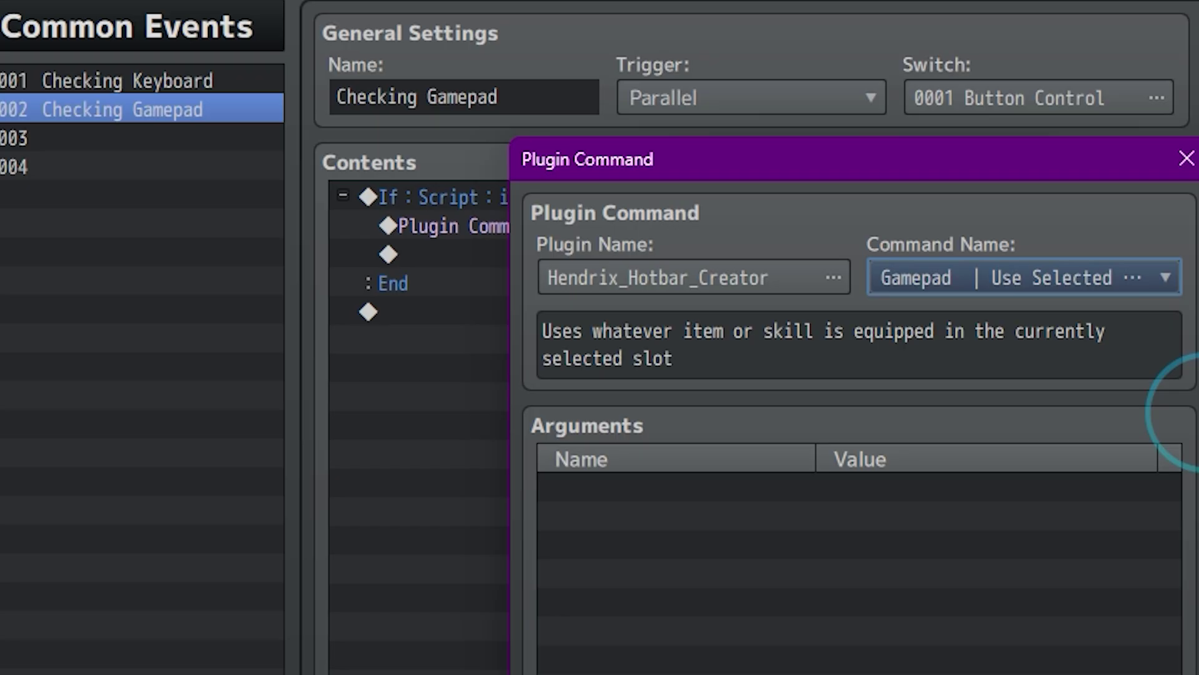
{"action": "left_click", "coordinate": [1024, 674]}
{"action": "left_click", "coordinate": [835, 594]}
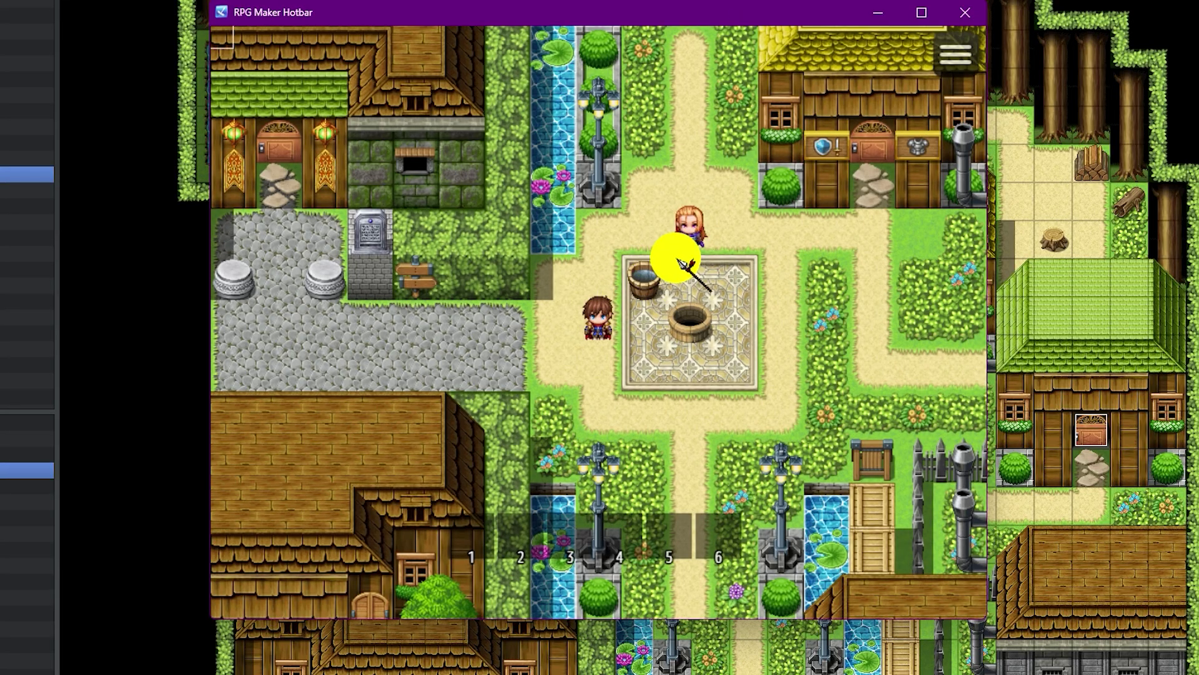
Step: In the playtest, talk to the villager, then open the item list from the game menu
{"action": "left_click", "coordinate": [688, 235]}
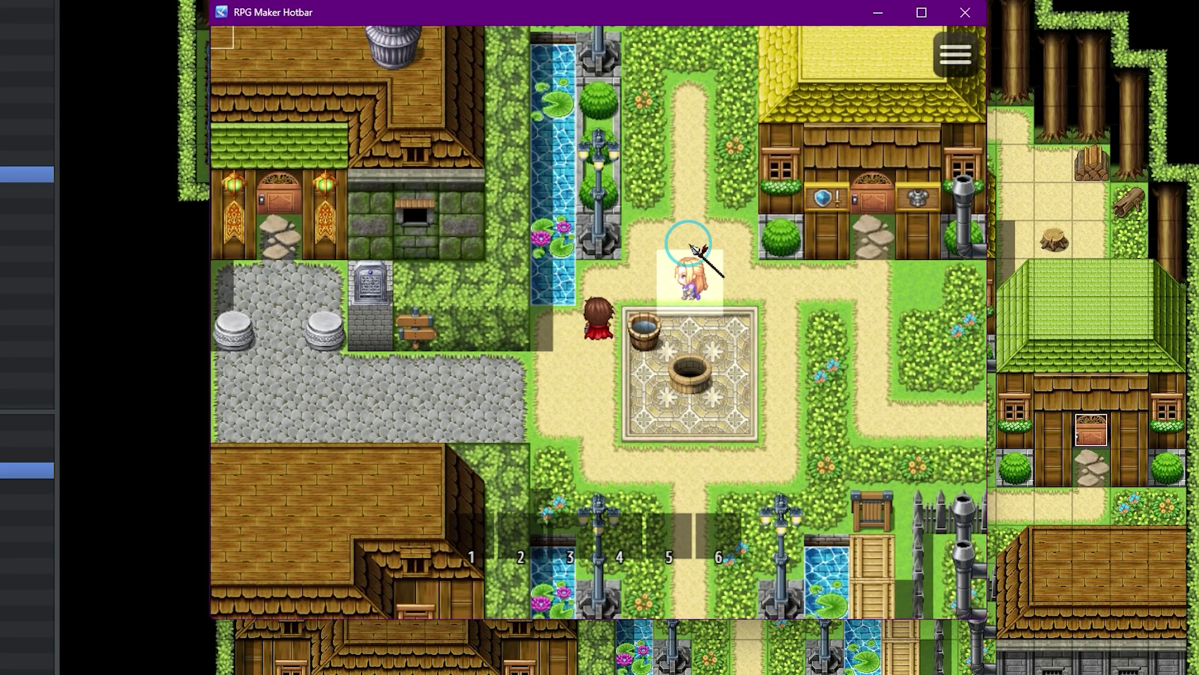
{"action": "left_click", "coordinate": [737, 368]}
{"action": "left_click", "coordinate": [718, 355]}
{"action": "left_click", "coordinate": [709, 350]}
{"action": "right_click", "coordinate": [750, 275]}
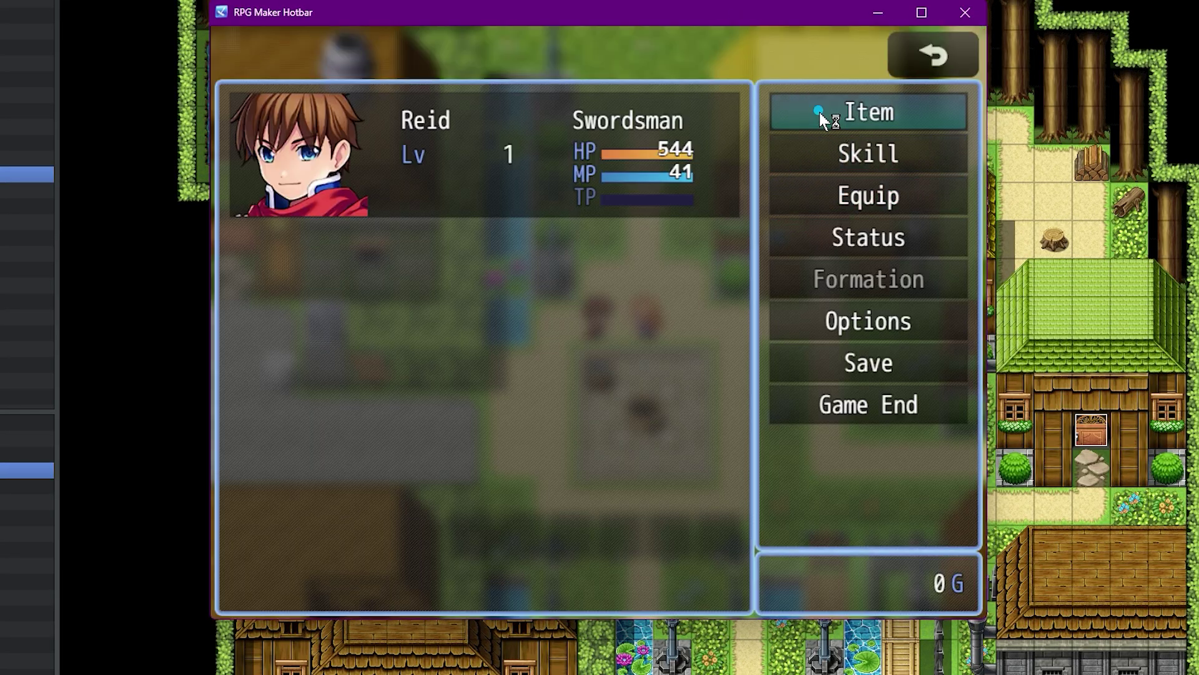
{"action": "left_click", "coordinate": [822, 112]}
{"action": "left_click", "coordinate": [348, 112]}
Step: Assign the first Grass item to Slot 1 and the second Grass item to Slot 2
{"action": "left_click", "coordinate": [491, 169]}
{"action": "left_click", "coordinate": [491, 169]}
{"action": "left_click", "coordinate": [486, 208]}
{"action": "left_click", "coordinate": [493, 213]}
Step: Assign Grass with flower to Slot 3 and Miracle Drop to Slot 4
{"action": "left_click", "coordinate": [698, 228]}
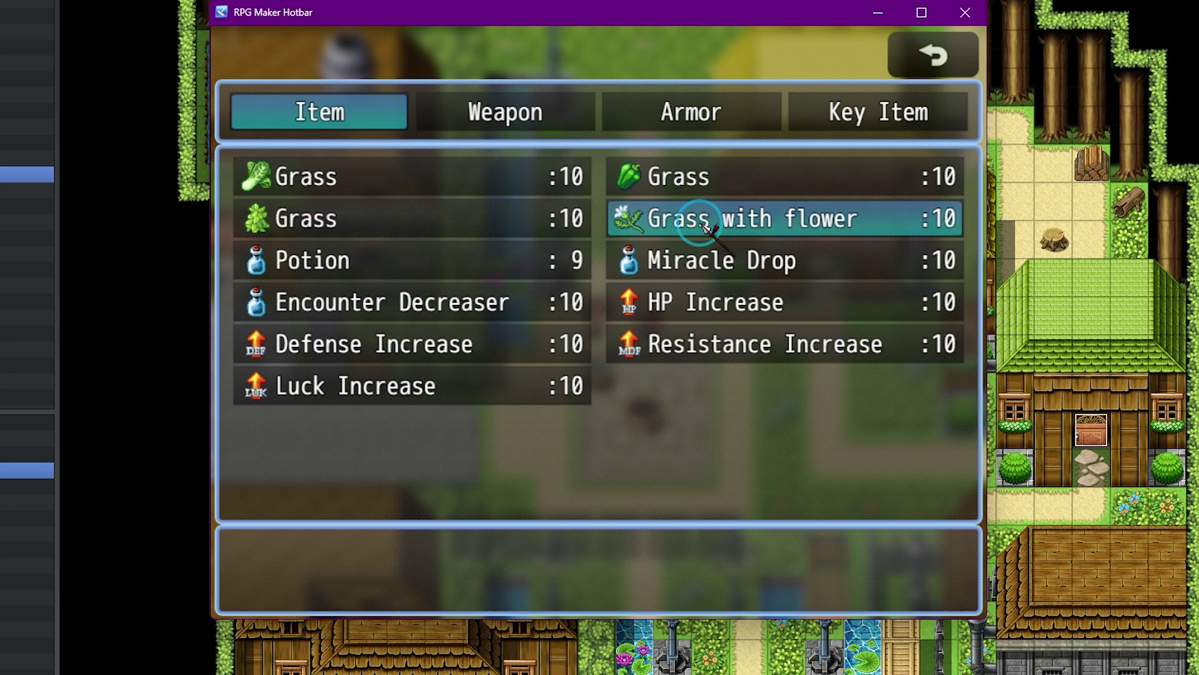
{"action": "left_click", "coordinate": [651, 247]}
{"action": "left_click", "coordinate": [624, 299]}
Step: Replace the item in Slot 4 with Encounter Decreaser and return to the map
{"action": "left_click", "coordinate": [436, 290]}
{"action": "left_click", "coordinate": [500, 302]}
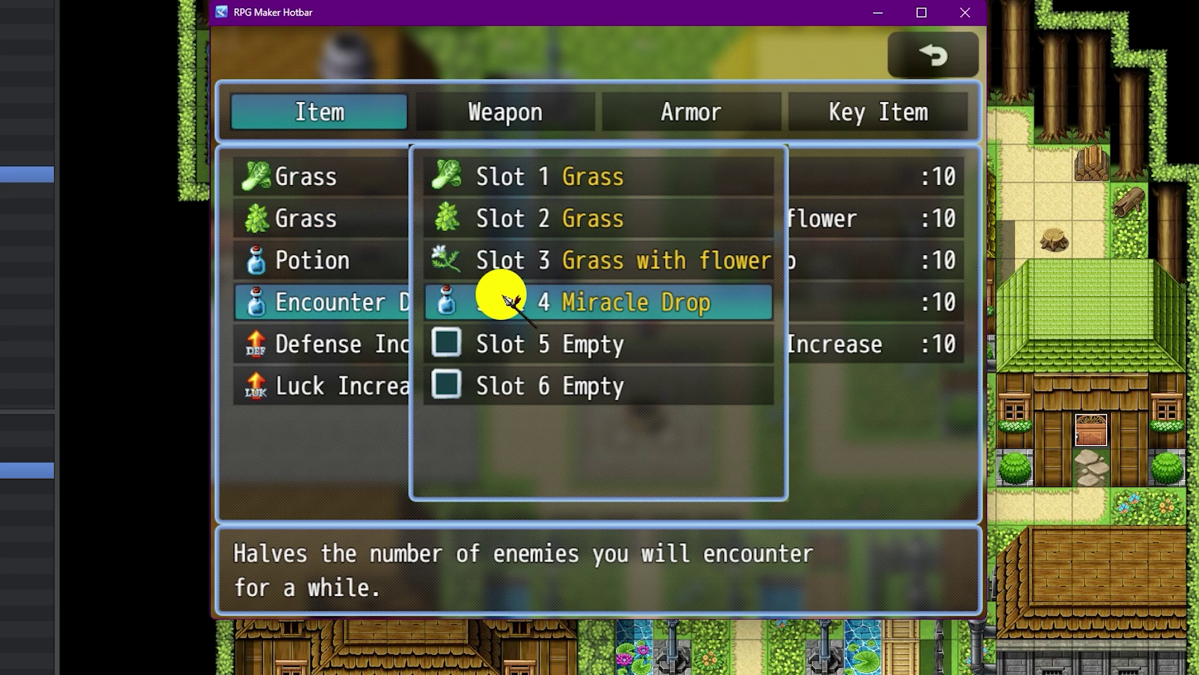
{"action": "left_click", "coordinate": [906, 409]}
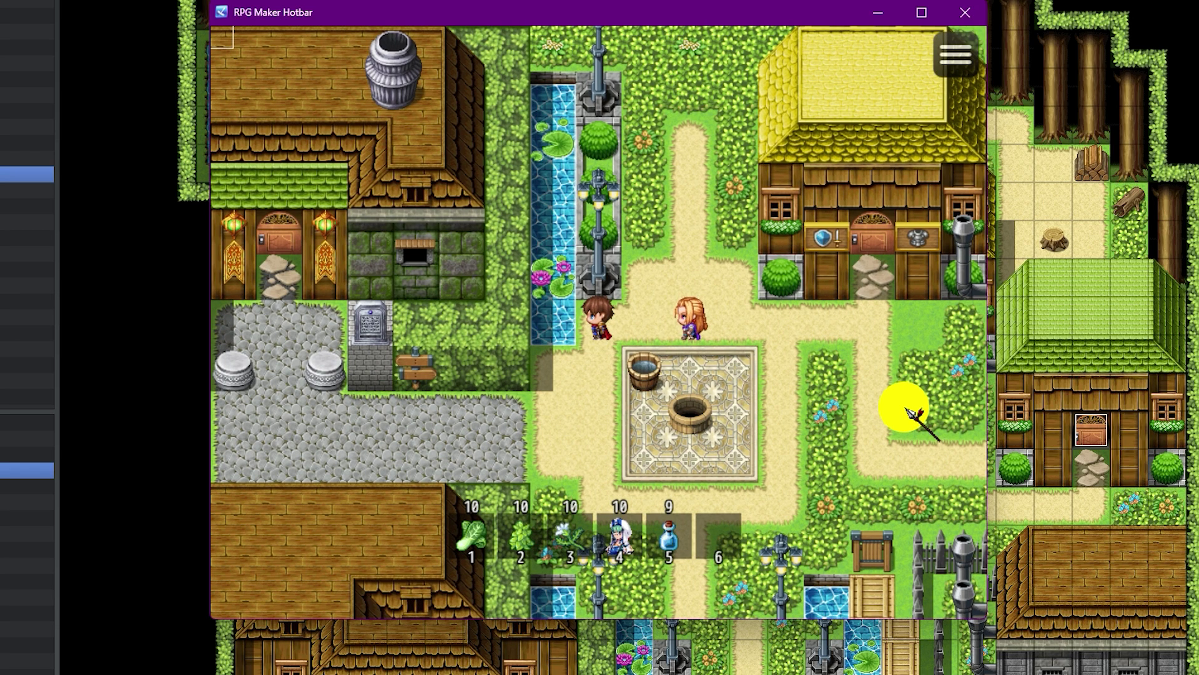
Step: Move the selection cursor back and forth across the hotbar slots and test using the items in Slots 2, 4 and 5
{"action": "scroll", "coordinate": [906, 409], "scroll_direction": "down", "scroll_amount": 1}
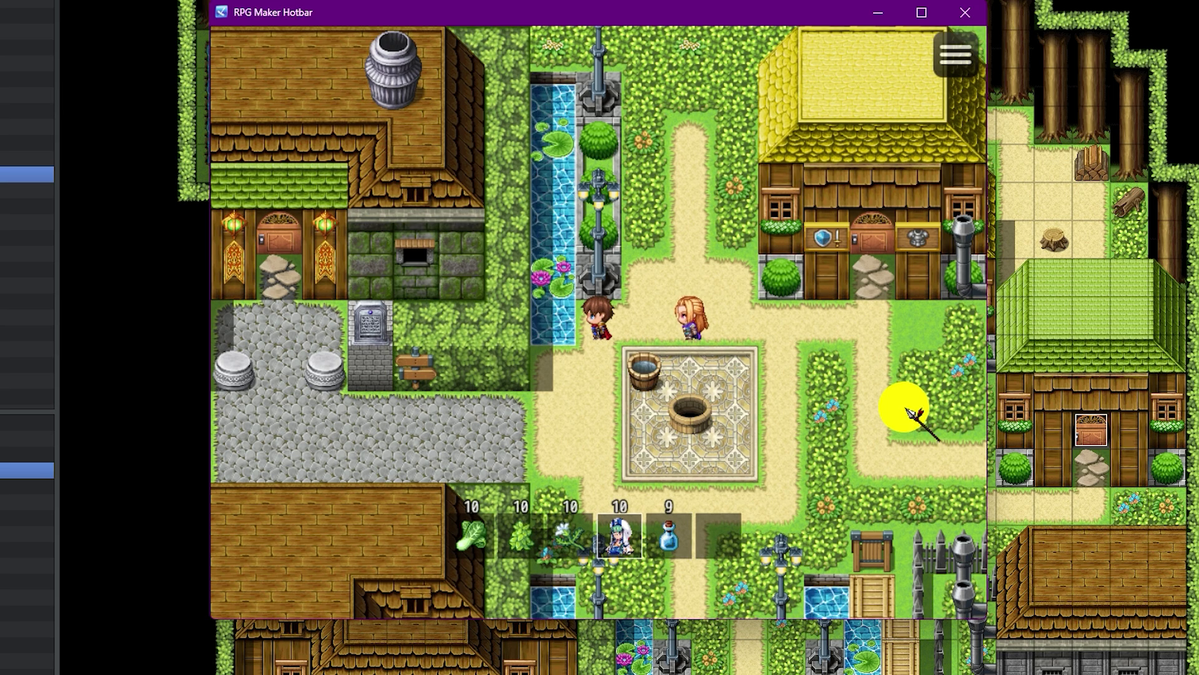
{"action": "scroll", "coordinate": [906, 413], "scroll_direction": "up", "scroll_amount": 3}
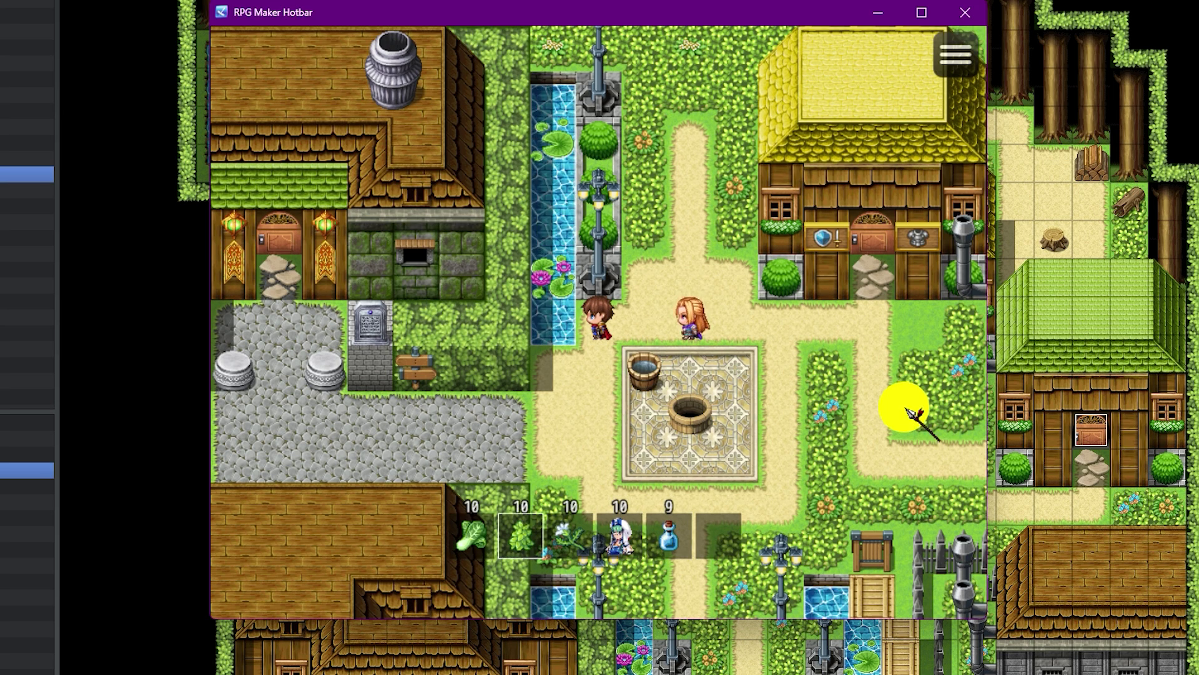
{"action": "scroll", "coordinate": [906, 413], "scroll_direction": "down", "scroll_amount": 1}
{"action": "scroll", "coordinate": [907, 414], "scroll_direction": "down", "scroll_amount": 3}
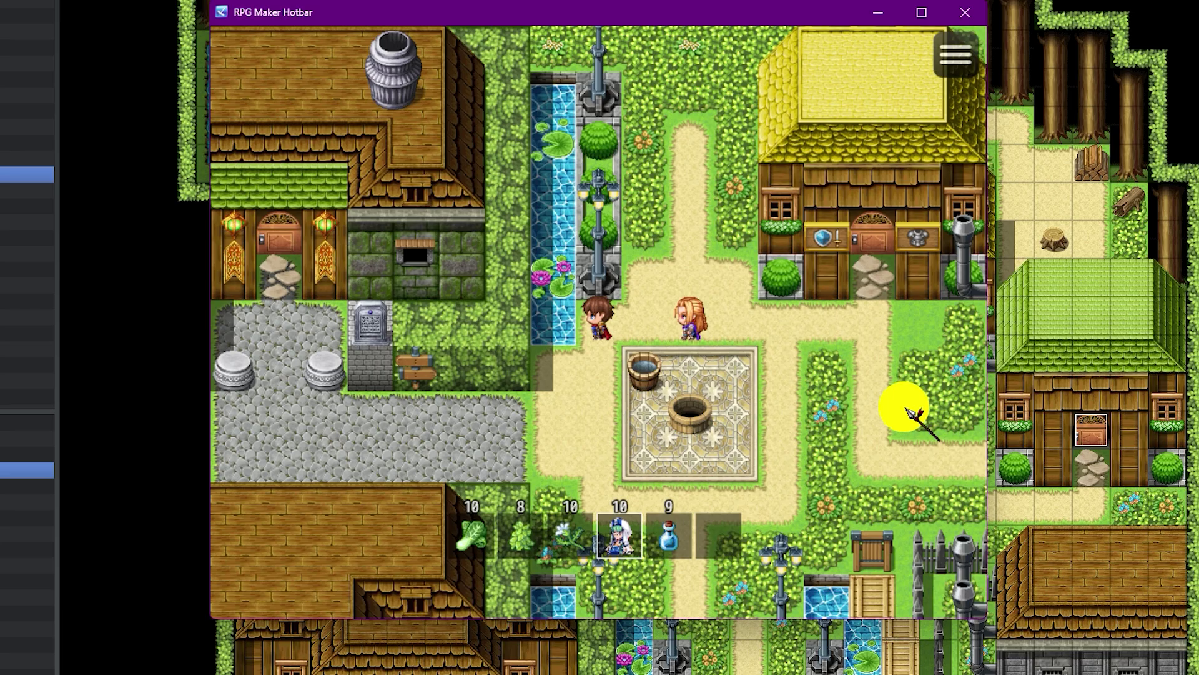
{"action": "scroll", "coordinate": [907, 413], "scroll_direction": "up", "scroll_amount": 2}
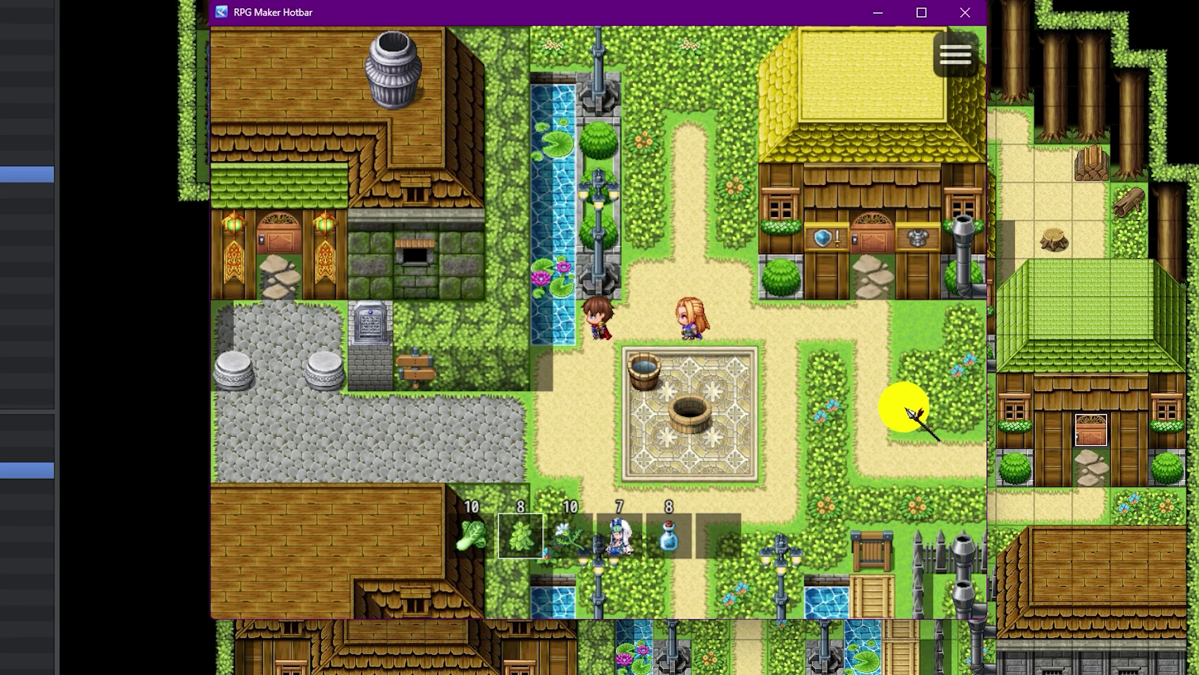
{"action": "scroll", "coordinate": [907, 413], "scroll_direction": "up", "scroll_amount": 1}
{"action": "scroll", "coordinate": [907, 413], "scroll_direction": "up", "scroll_amount": 1}
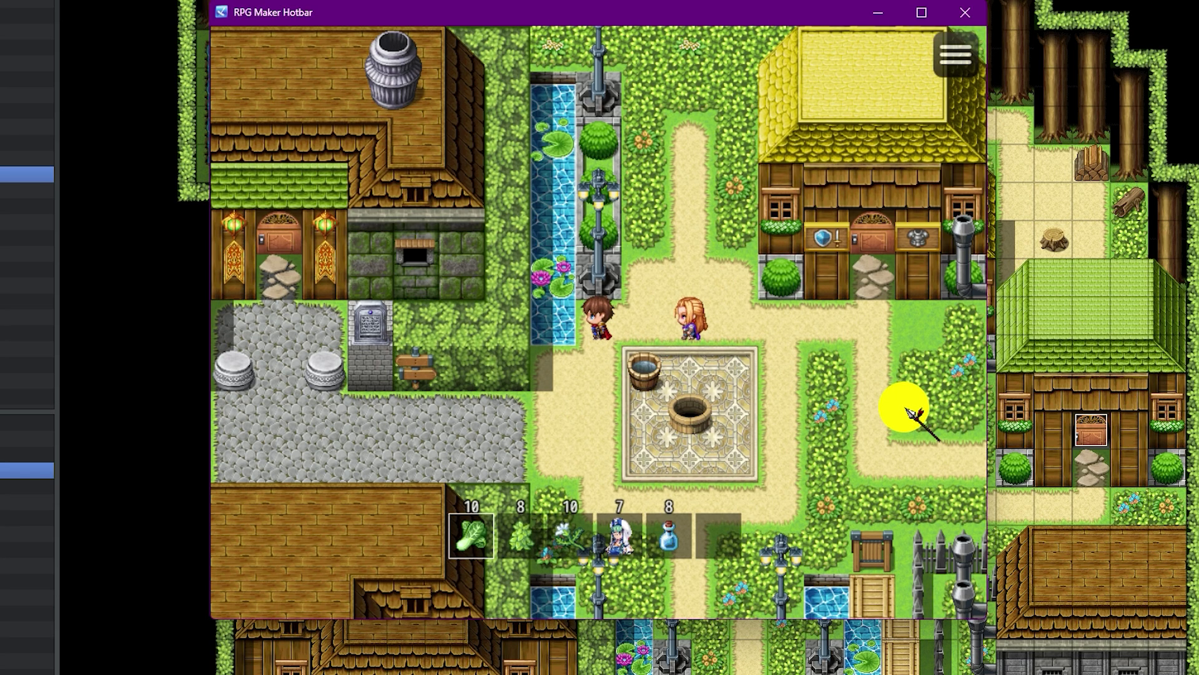
{"action": "scroll", "coordinate": [907, 413], "scroll_direction": "down", "scroll_amount": 1}
{"action": "scroll", "coordinate": [906, 414], "scroll_direction": "down", "scroll_amount": 2}
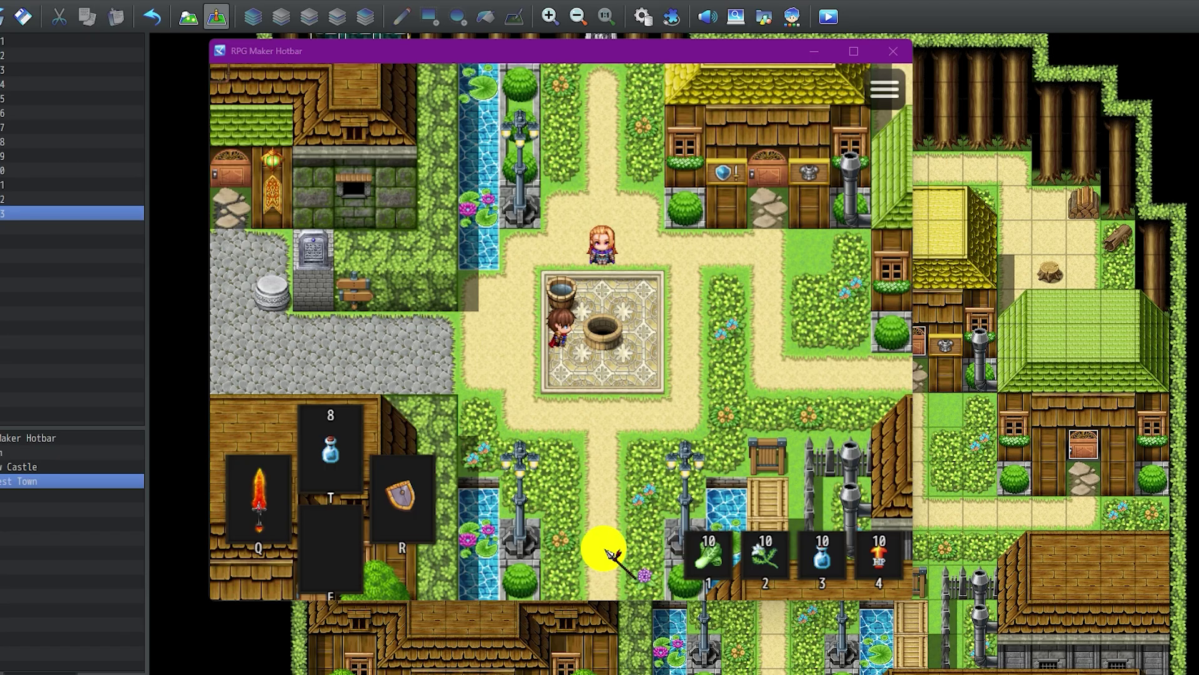
Step: Walk the character around the well and use the potion in the T slot twice
{"action": "left_click", "coordinate": [535, 332]}
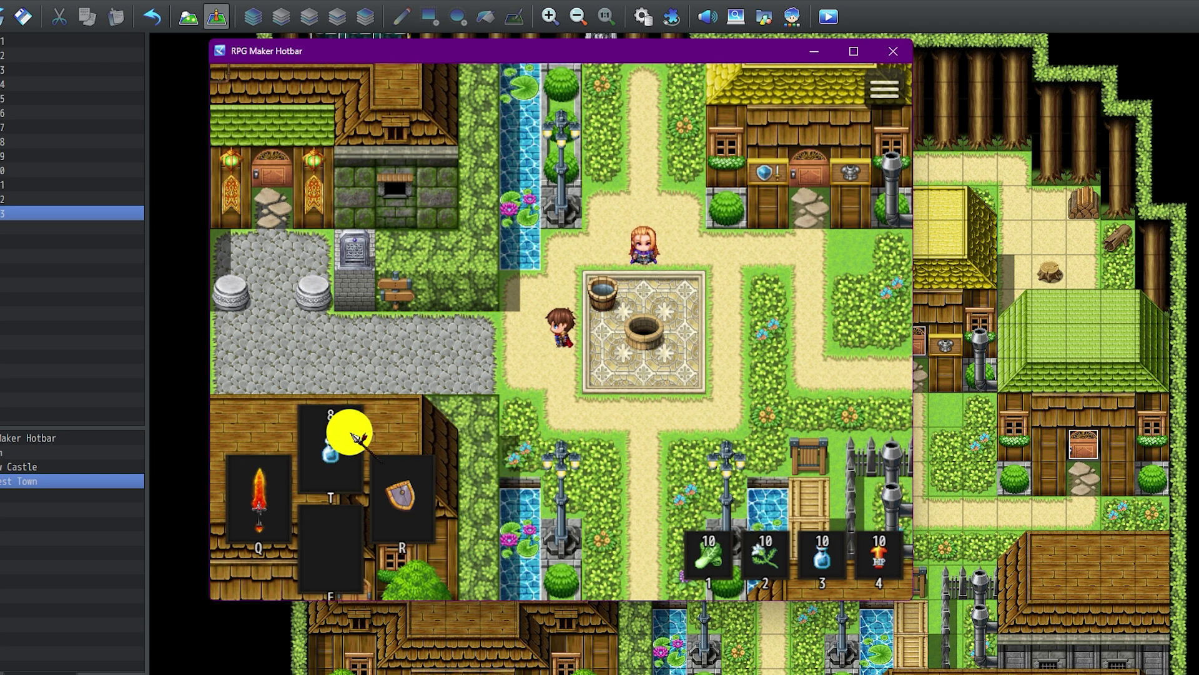
{"action": "key", "text": "t"}
{"action": "key", "text": "t"}
{"action": "left_click", "coordinate": [539, 342]}
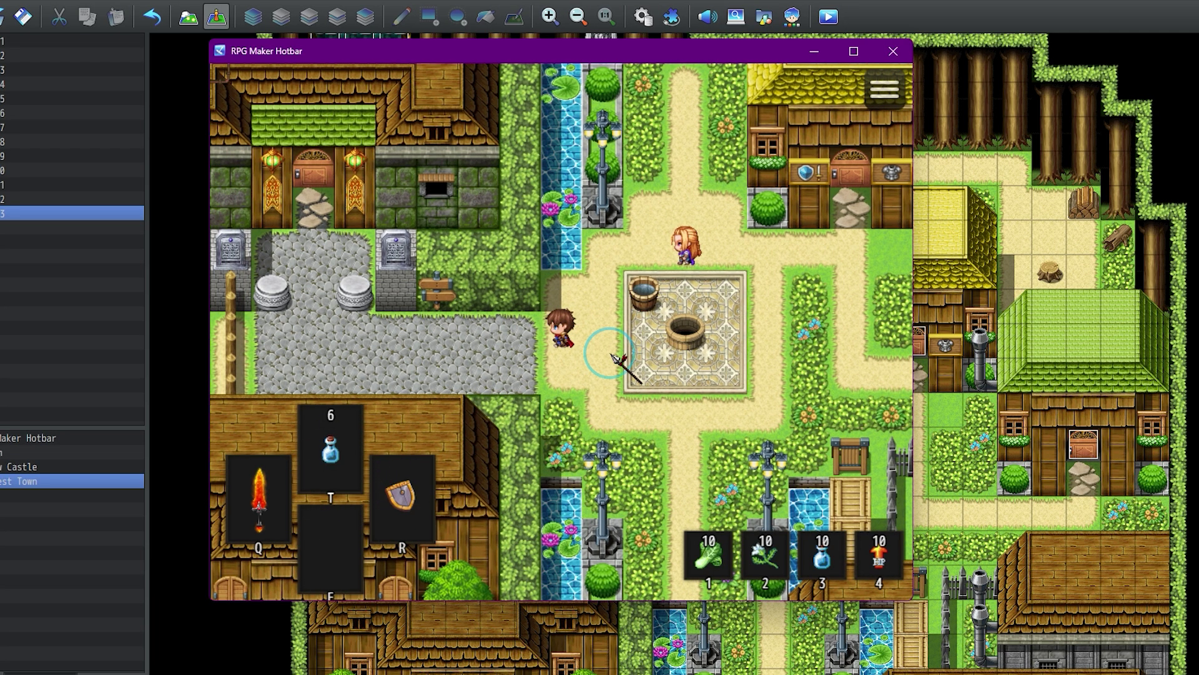
{"action": "left_click", "coordinate": [632, 348]}
Step: Check the character's equipped weapon in the game's equipment screen and return to the map
{"action": "right_click", "coordinate": [300, 500]}
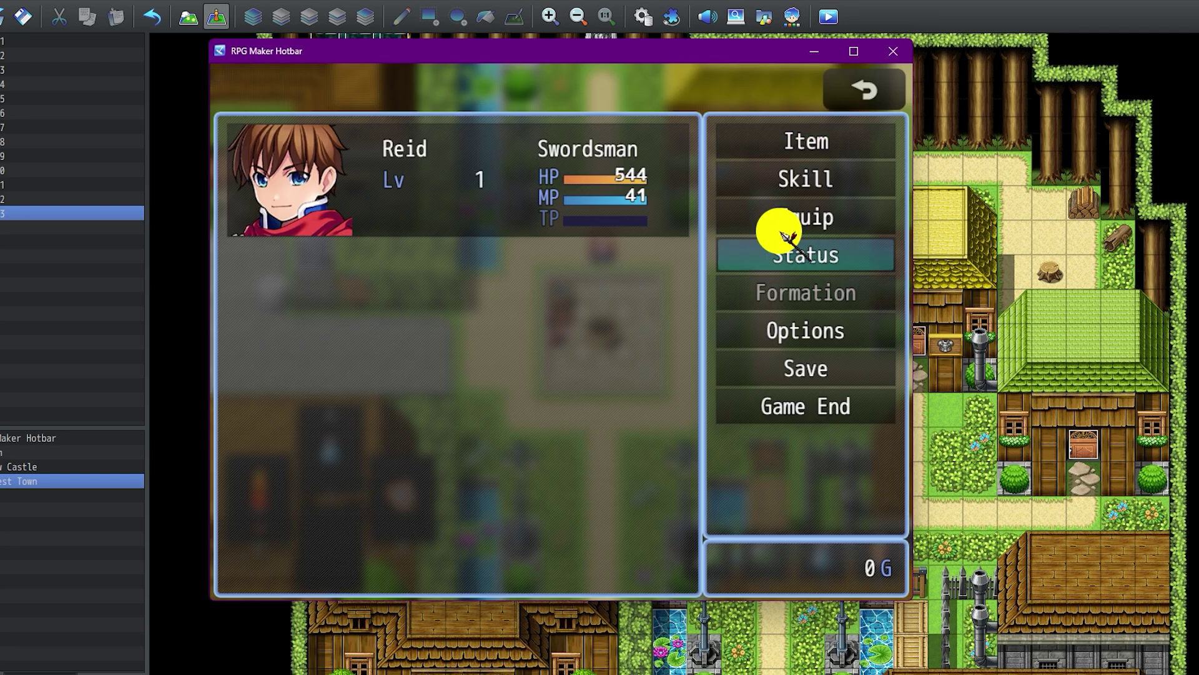
{"action": "left_click", "coordinate": [783, 220]}
{"action": "left_click", "coordinate": [591, 208]}
{"action": "left_click", "coordinate": [561, 152]}
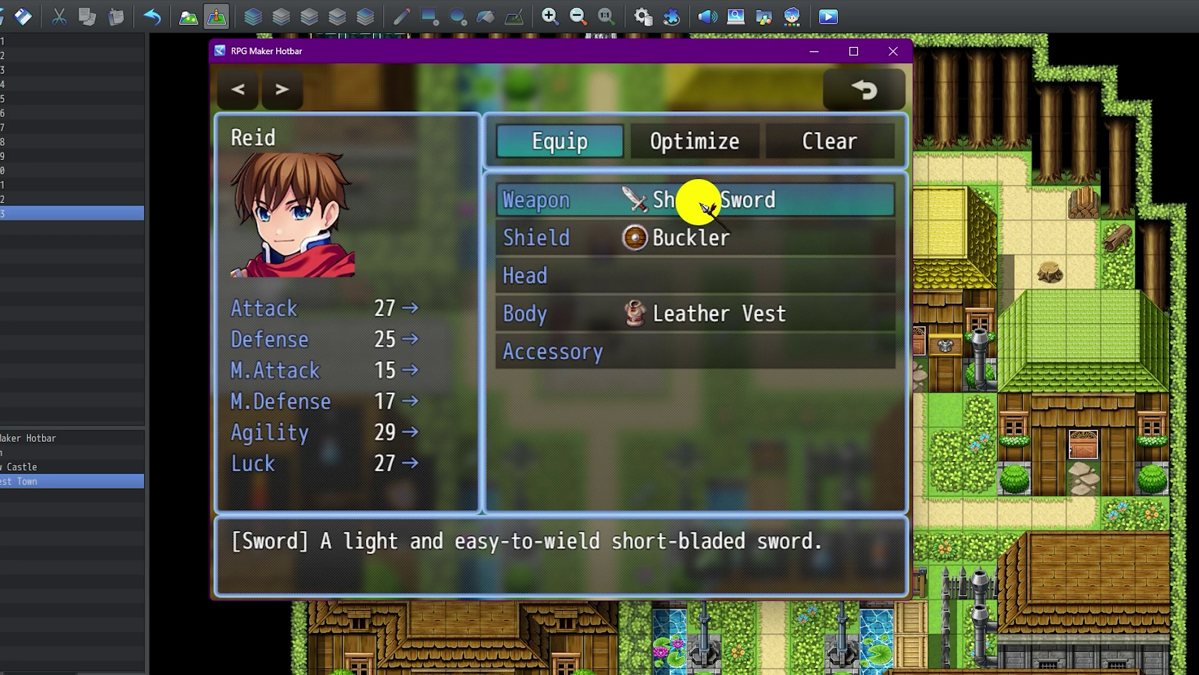
{"action": "right_click", "coordinate": [680, 205]}
{"action": "right_click", "coordinate": [671, 209]}
{"action": "right_click", "coordinate": [667, 212]}
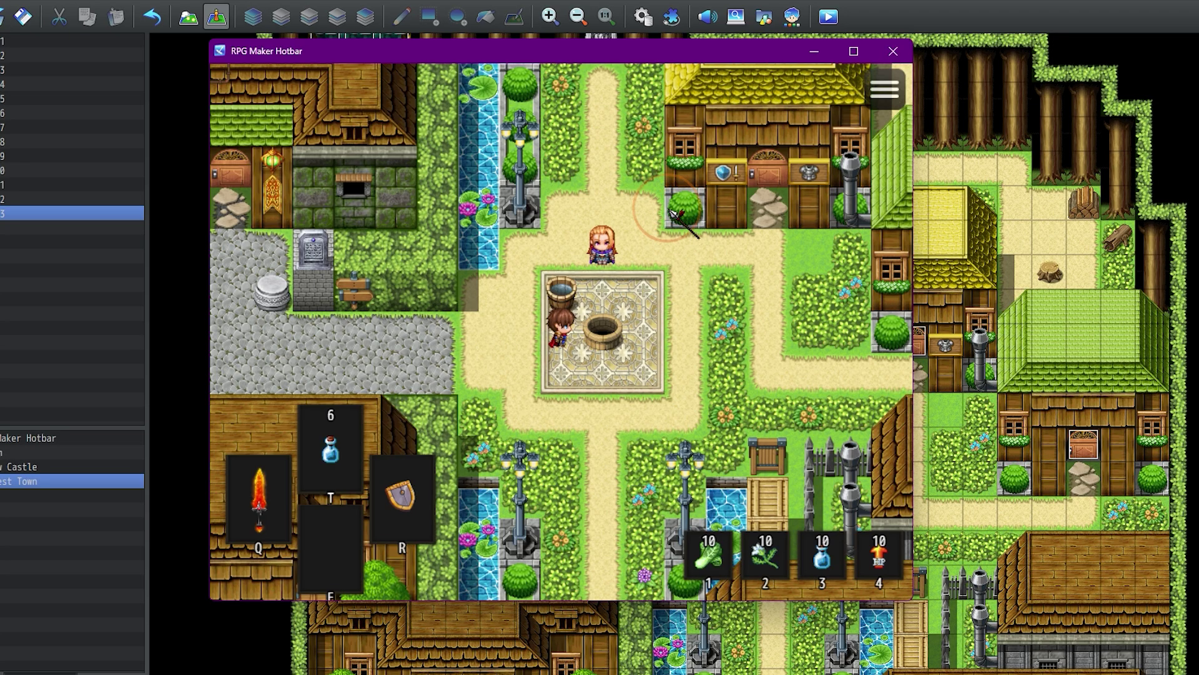
Step: Test the weapon slot with its Q mapping, dismiss the message and walk the character around the well
{"action": "left_click", "coordinate": [541, 345]}
{"action": "key", "text": "q"}
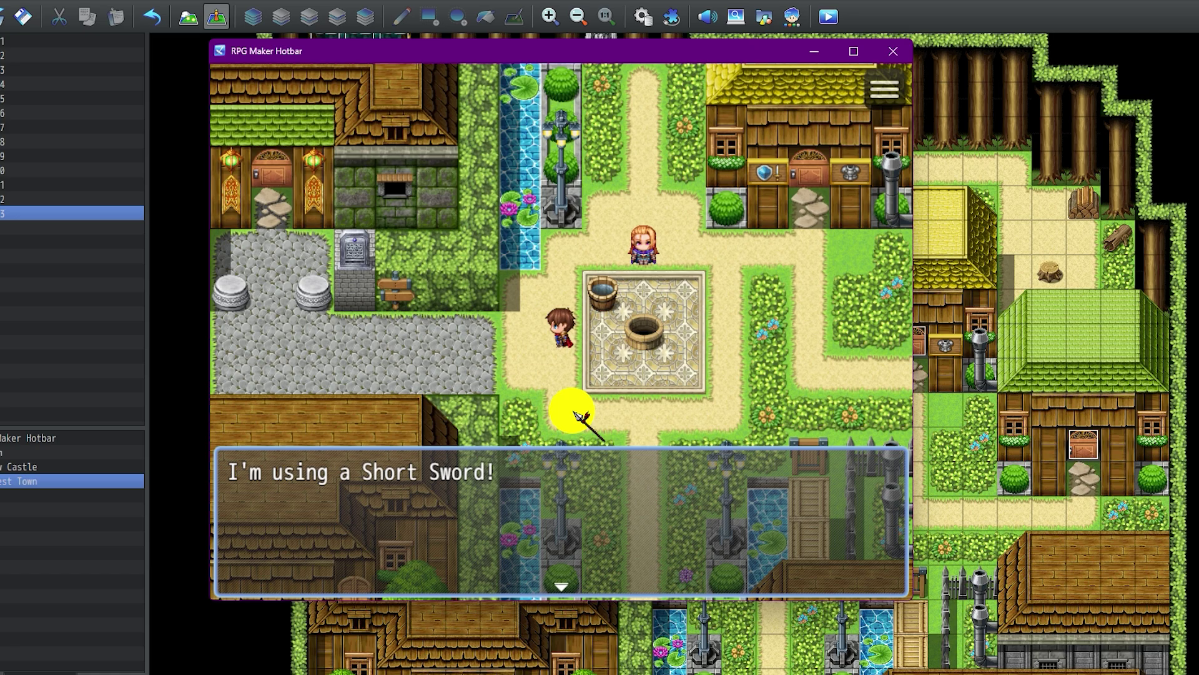
{"action": "left_click", "coordinate": [611, 316]}
{"action": "left_click", "coordinate": [557, 289]}
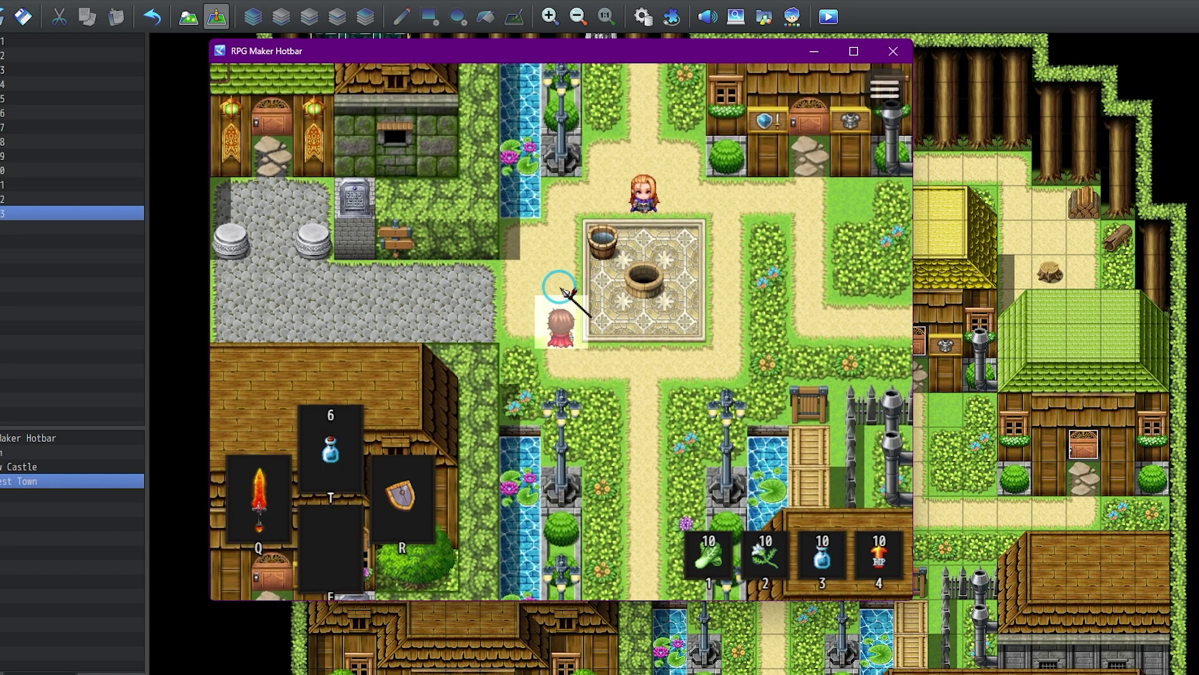
{"action": "left_click", "coordinate": [627, 441]}
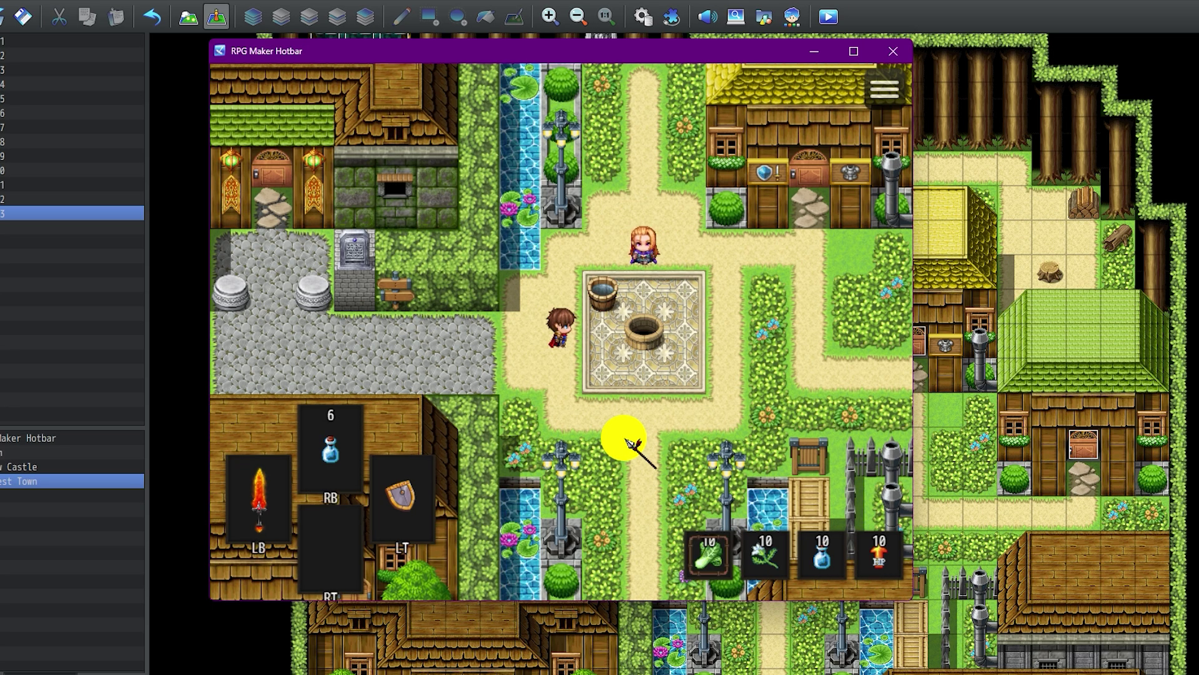
{"action": "key", "text": "q"}
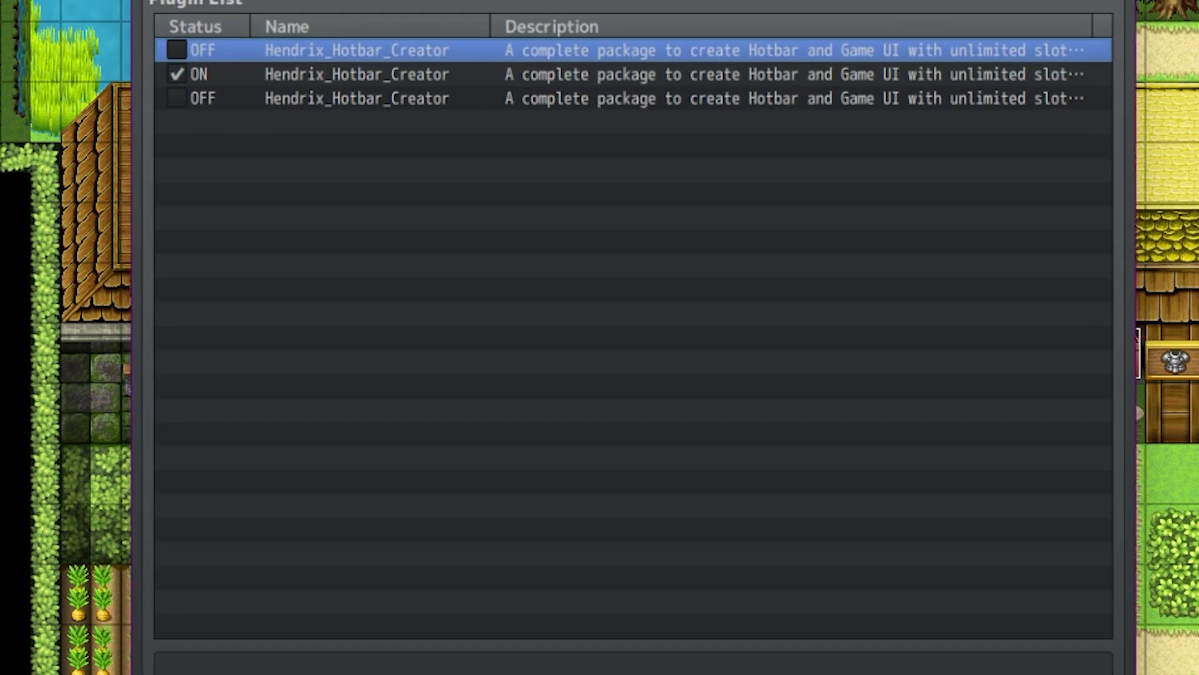
Step: Open the Weapon Slot settings within the first hotbar setup of the enabled Hendrix_Hotbar_Creator plugin
{"action": "double_click", "coordinate": [395, 70]}
{"action": "double_click", "coordinate": [845, 118]}
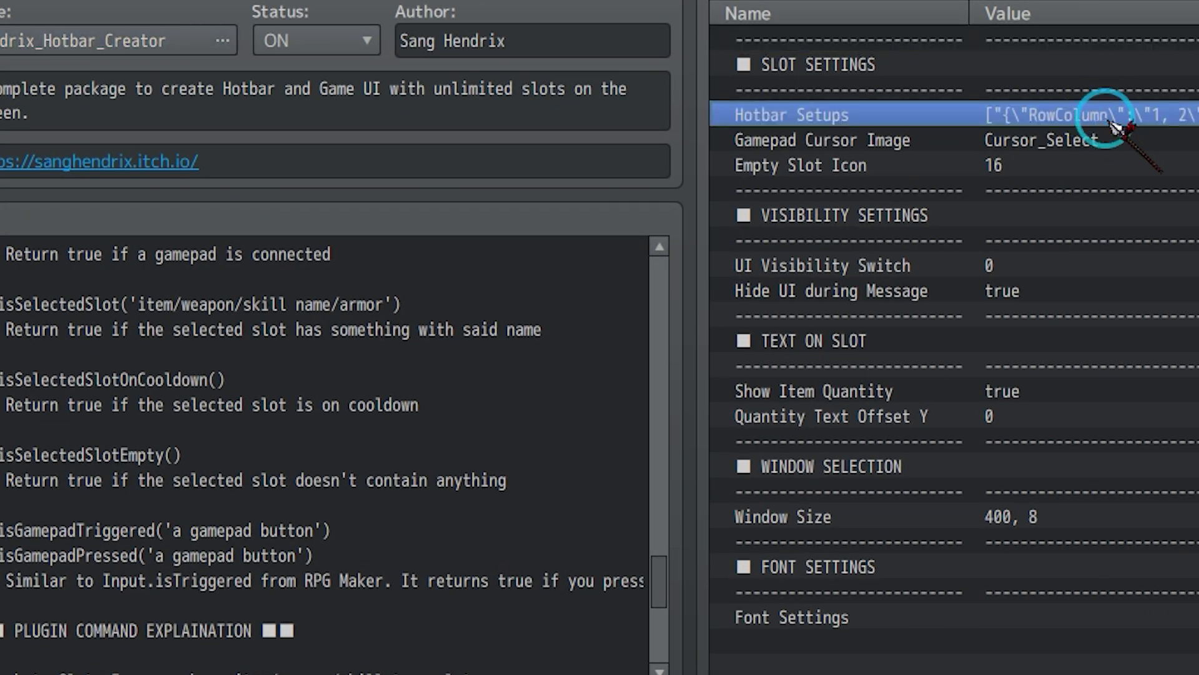
{"action": "double_click", "coordinate": [593, 198]}
{"action": "double_click", "coordinate": [719, 319]}
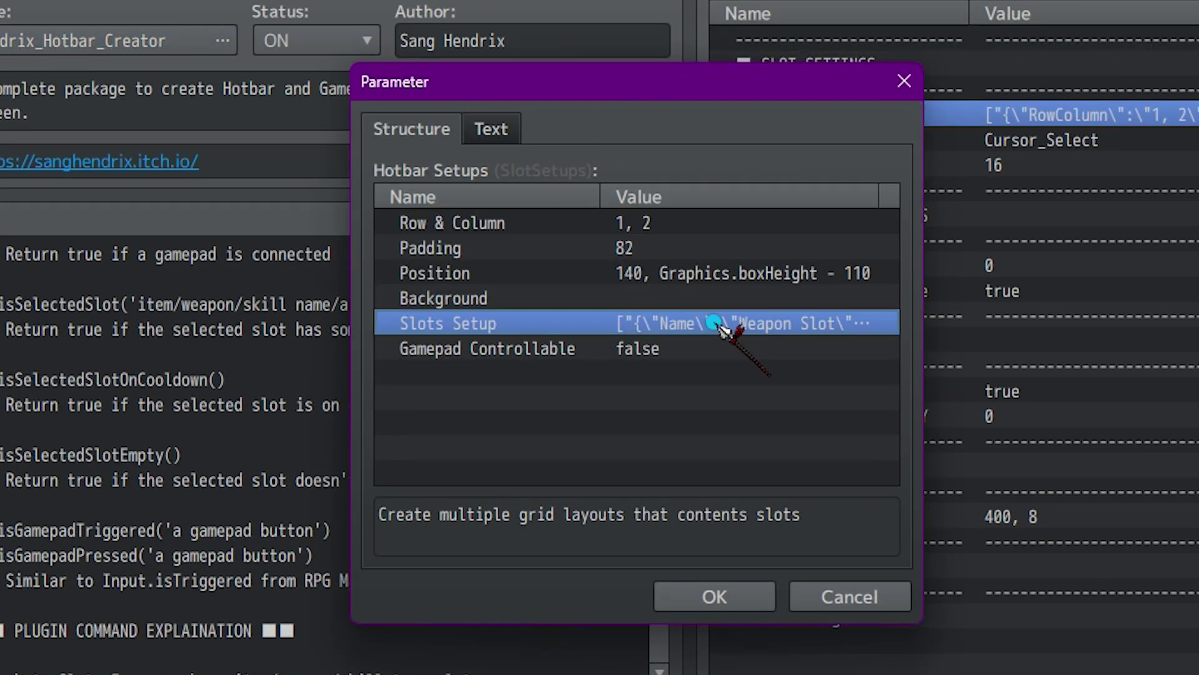
{"action": "double_click", "coordinate": [686, 199]}
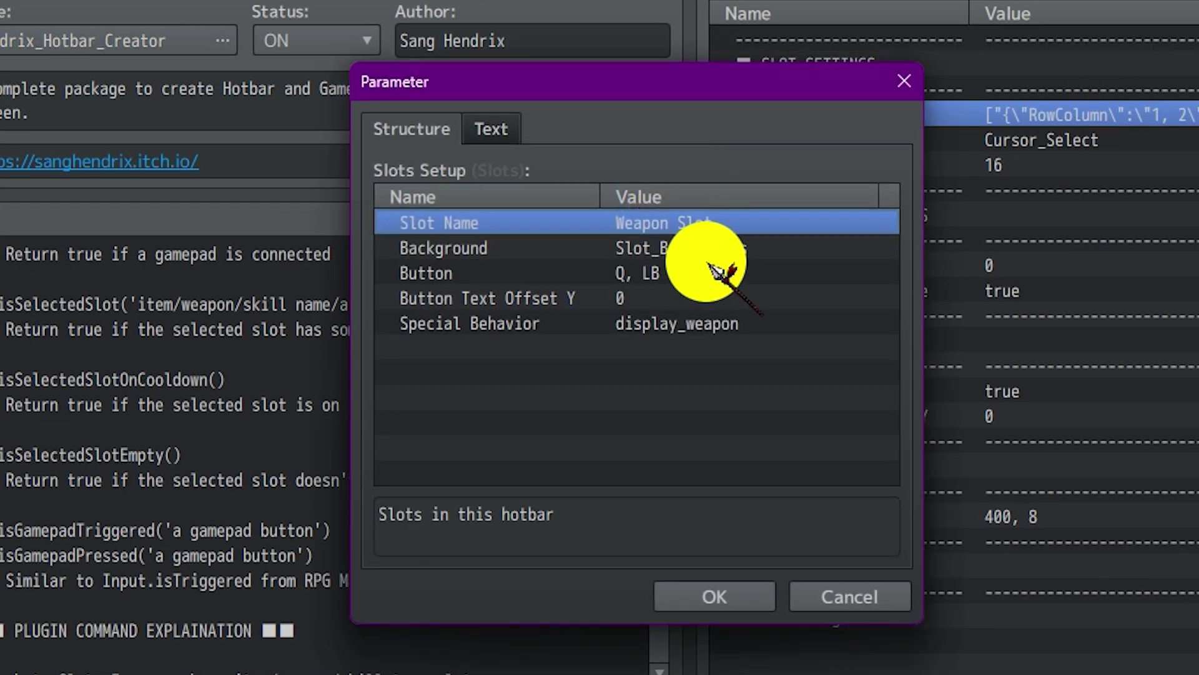
Step: Inspect the Weapon Slot's keyboard and gamepad button mapping and leave it without changes
{"action": "left_click", "coordinate": [671, 275]}
{"action": "left_click", "coordinate": [683, 276]}
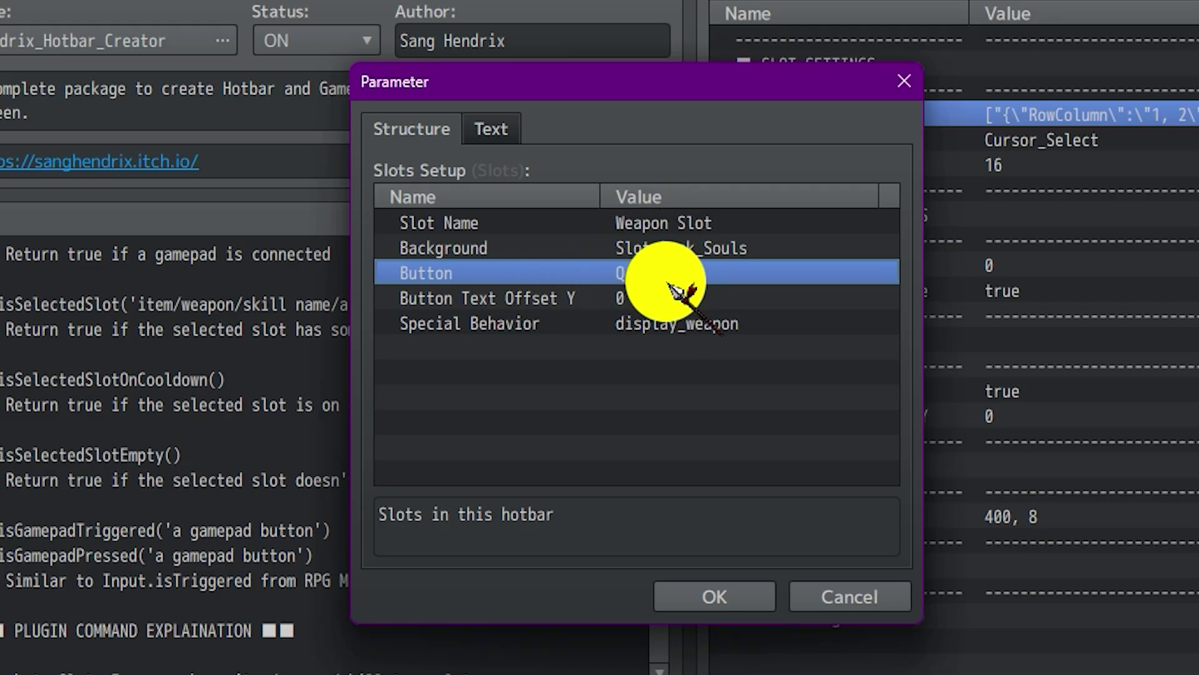
{"action": "double_click", "coordinate": [660, 277]}
{"action": "left_click", "coordinate": [414, 335]}
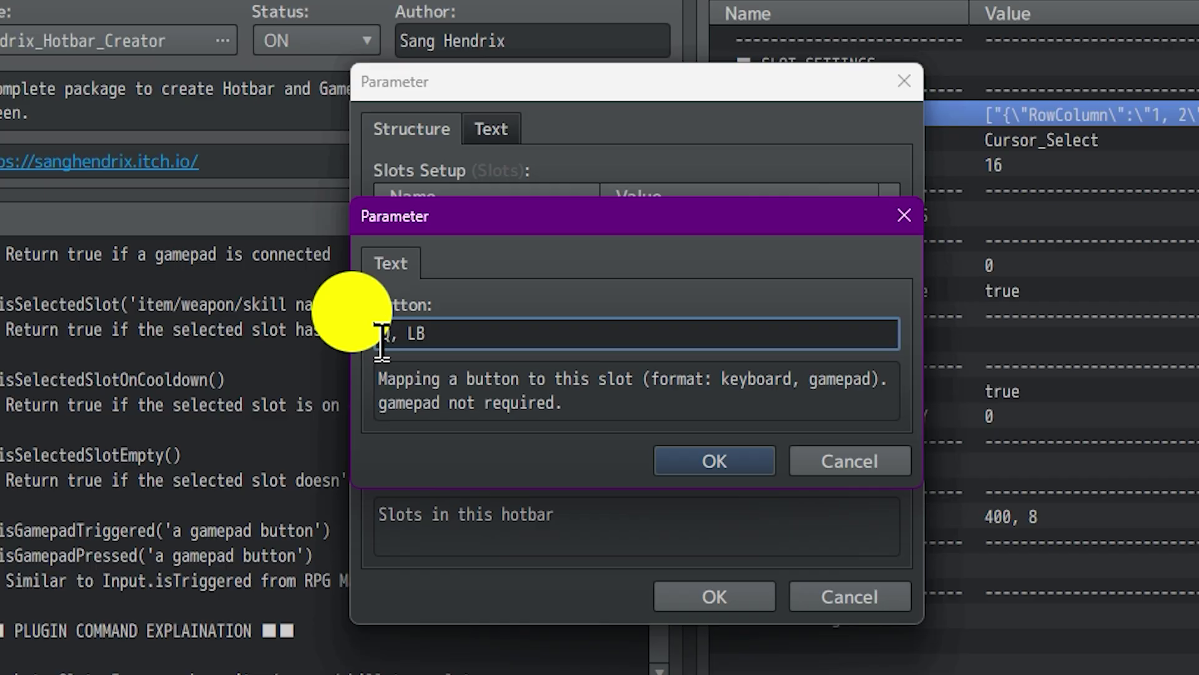
{"action": "left_click_drag", "start_coordinate": [426, 329], "coordinate": [367, 341]}
{"action": "left_click", "coordinate": [899, 460]}
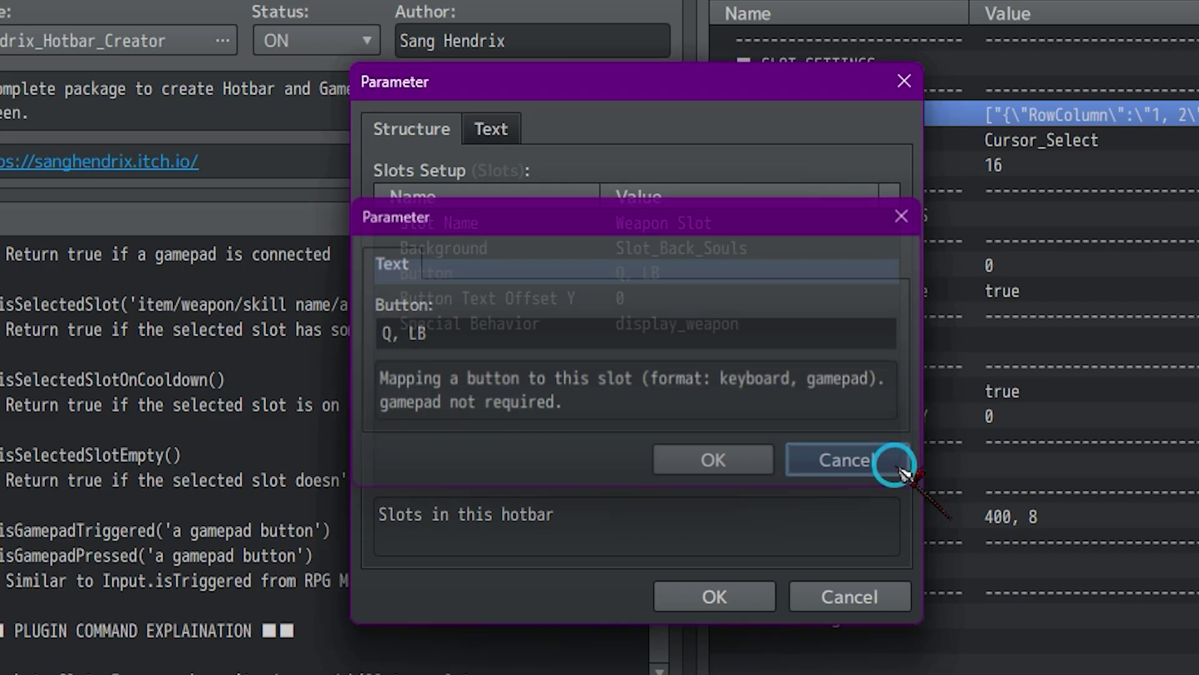
Step: Check the Weapon Slot's Special Behavior setting and close the plugin settings and plugin list without saving changes
{"action": "left_click", "coordinate": [704, 323]}
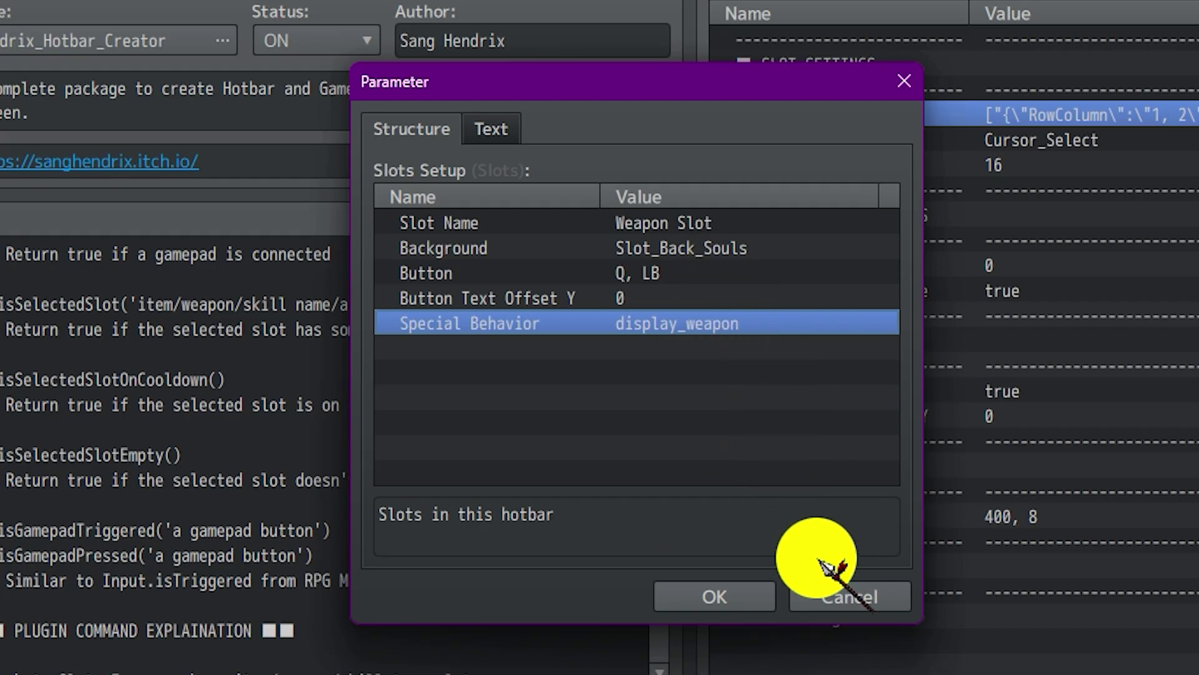
{"action": "left_click", "coordinate": [840, 595]}
{"action": "left_click", "coordinate": [828, 596]}
{"action": "left_click", "coordinate": [828, 598]}
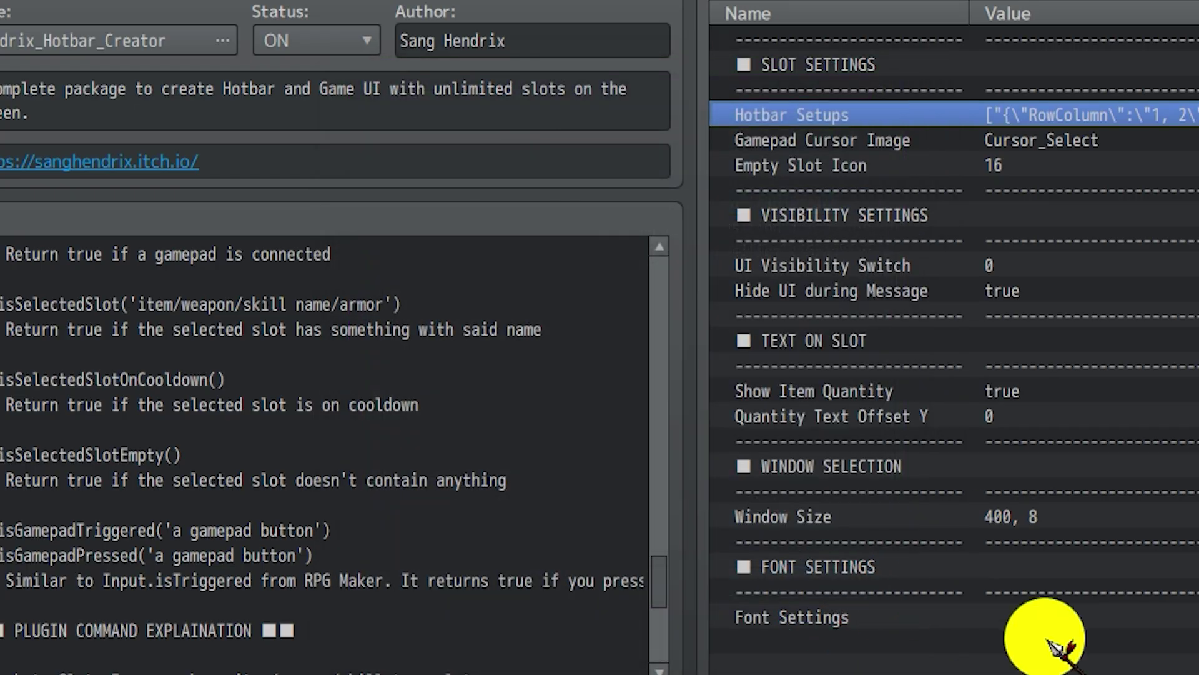
{"action": "left_click", "coordinate": [1055, 672]}
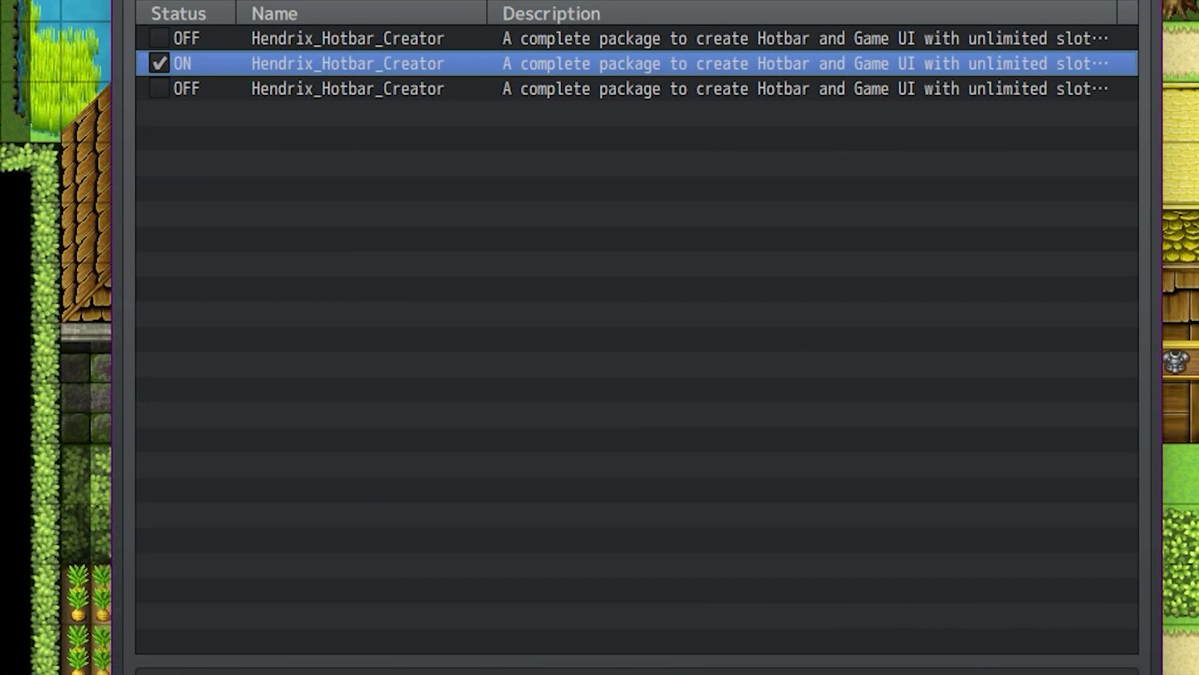
{"action": "left_click", "coordinate": [905, 674]}
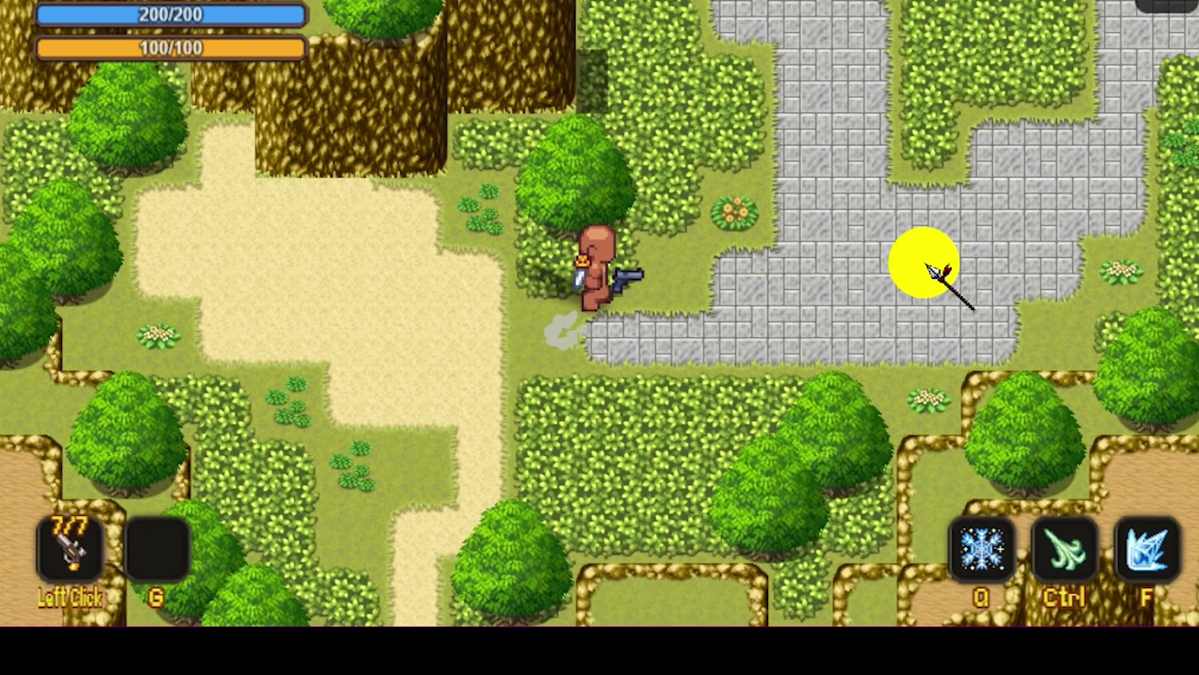
Step: Use the wind skill from the Ctrl slot in the action-combat demo game
{"action": "key", "text": "ctrl"}
{"action": "mouse_move", "coordinate": [785, 223]}
{"action": "left_mouse_down"}
{"action": "mouse_move", "coordinate": [727, 190]}
{"action": "mouse_move", "coordinate": [759, 159]}
{"action": "mouse_move", "coordinate": [775, 180]}
{"action": "mouse_move", "coordinate": [962, 287]}
{"action": "left_mouse_up"}
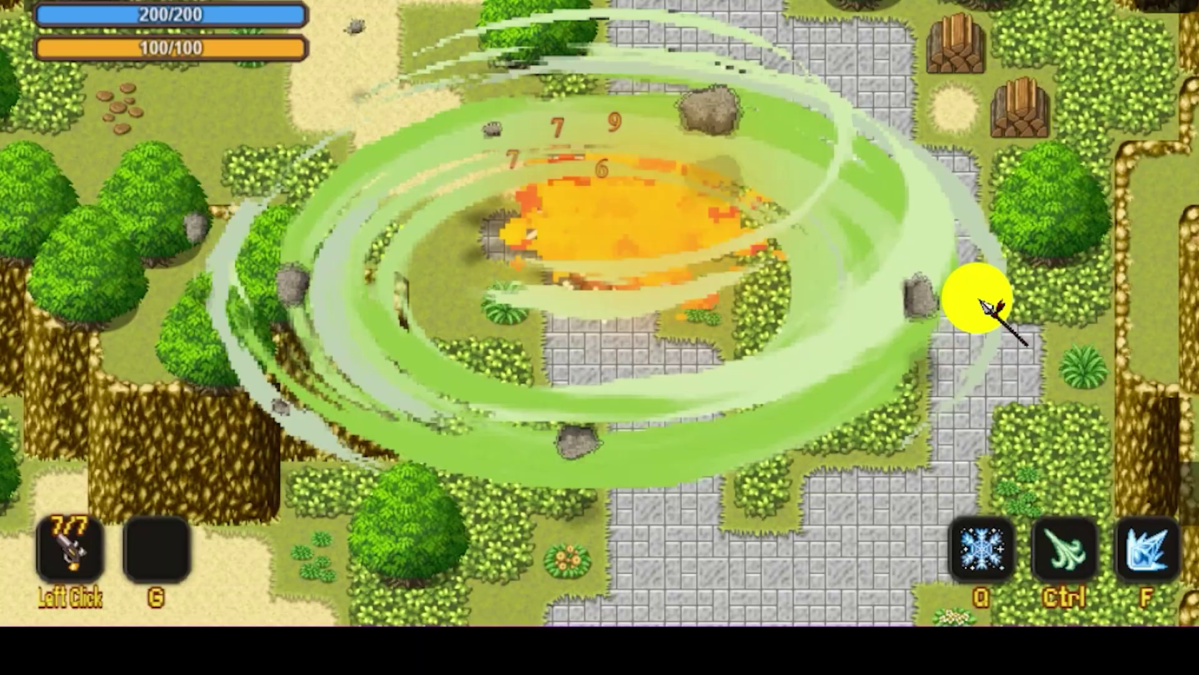